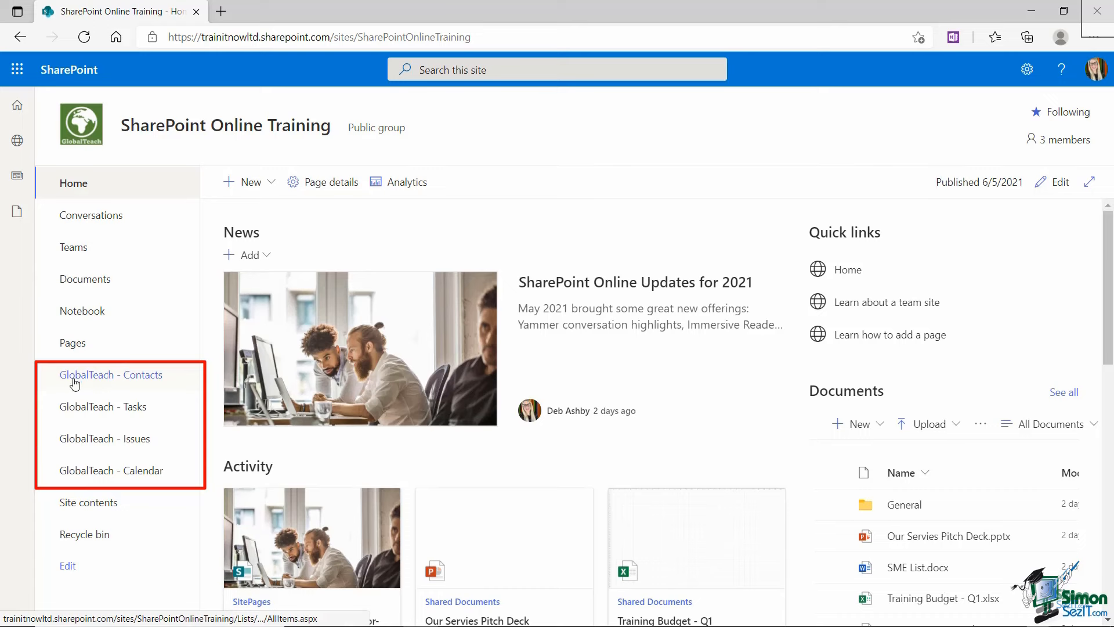
# Step: View the site's GlobalTeach Contacts, Tasks, Issues and Calendar lists one after another
pyautogui.click(130, 380)
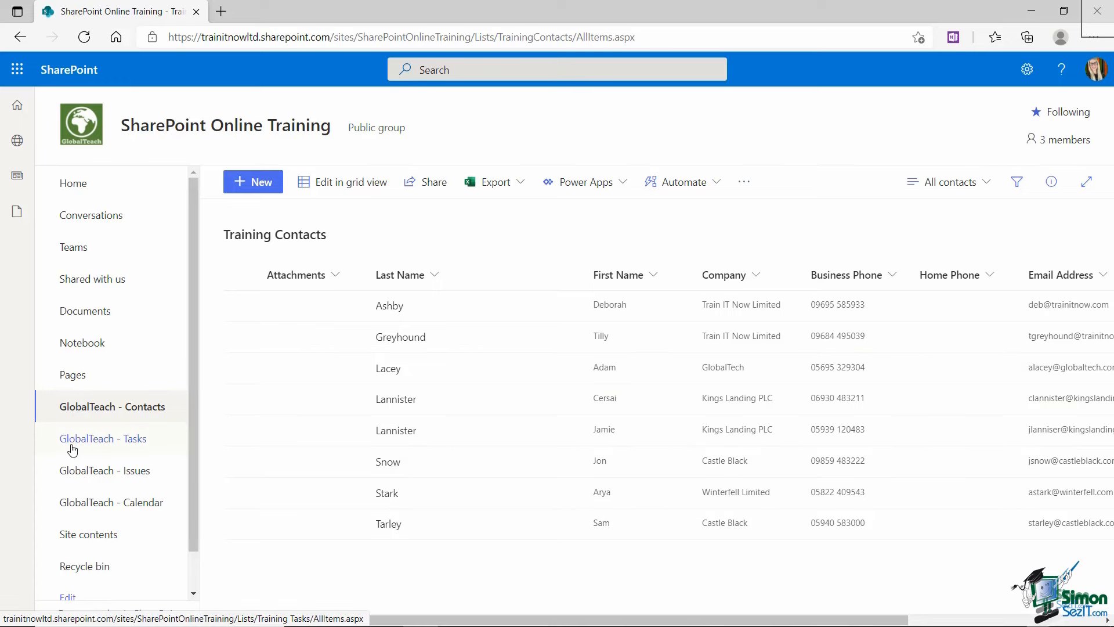
pyautogui.click(130, 445)
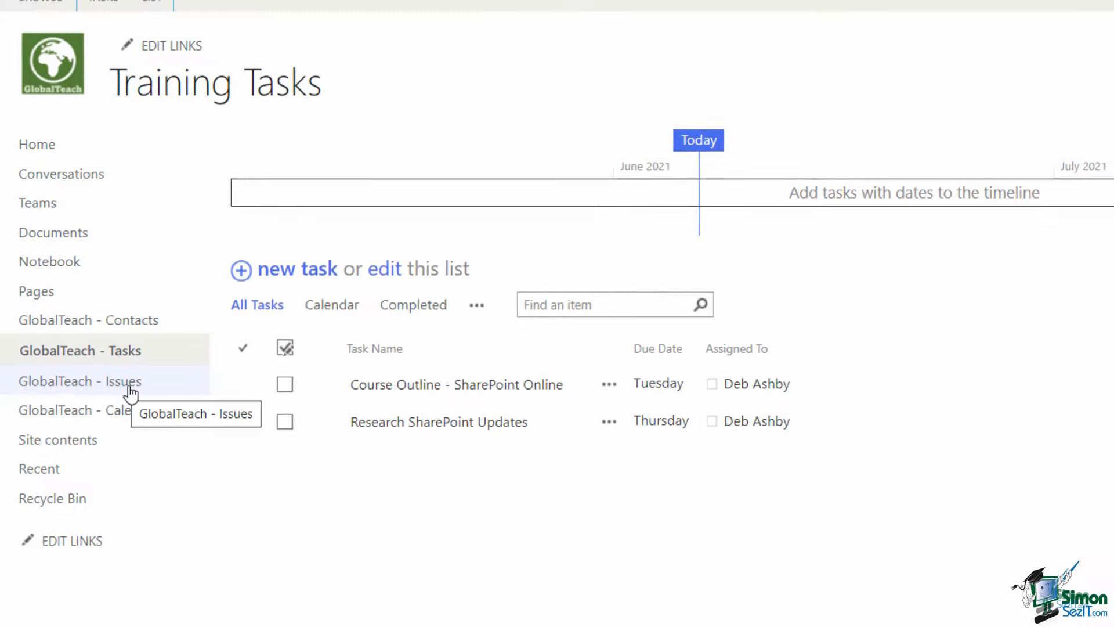
pyautogui.click(130, 388)
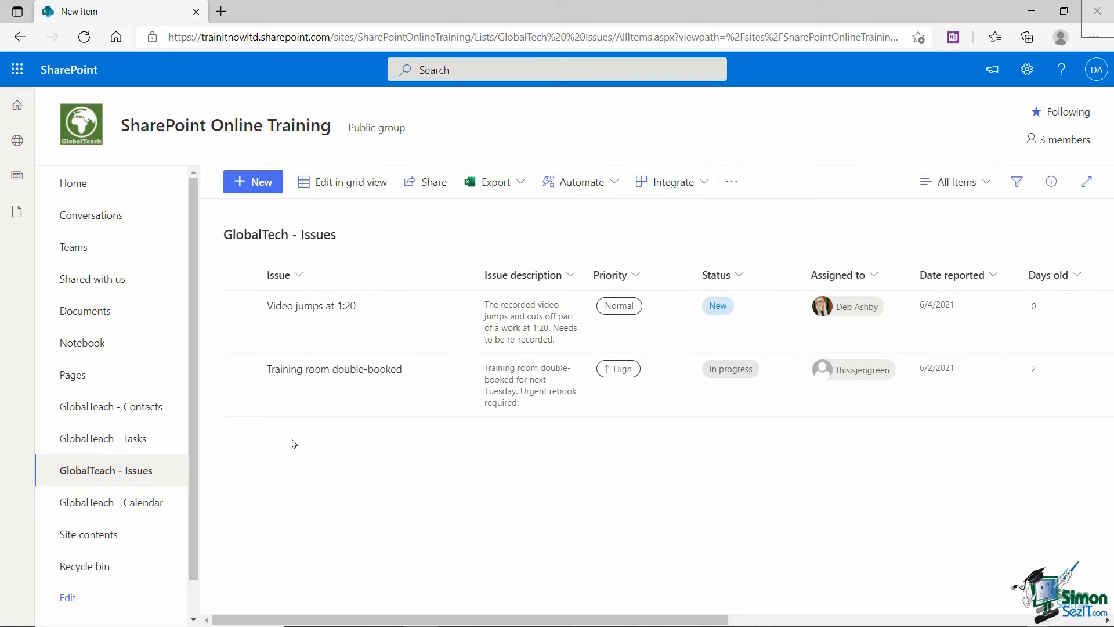
pyautogui.click(126, 505)
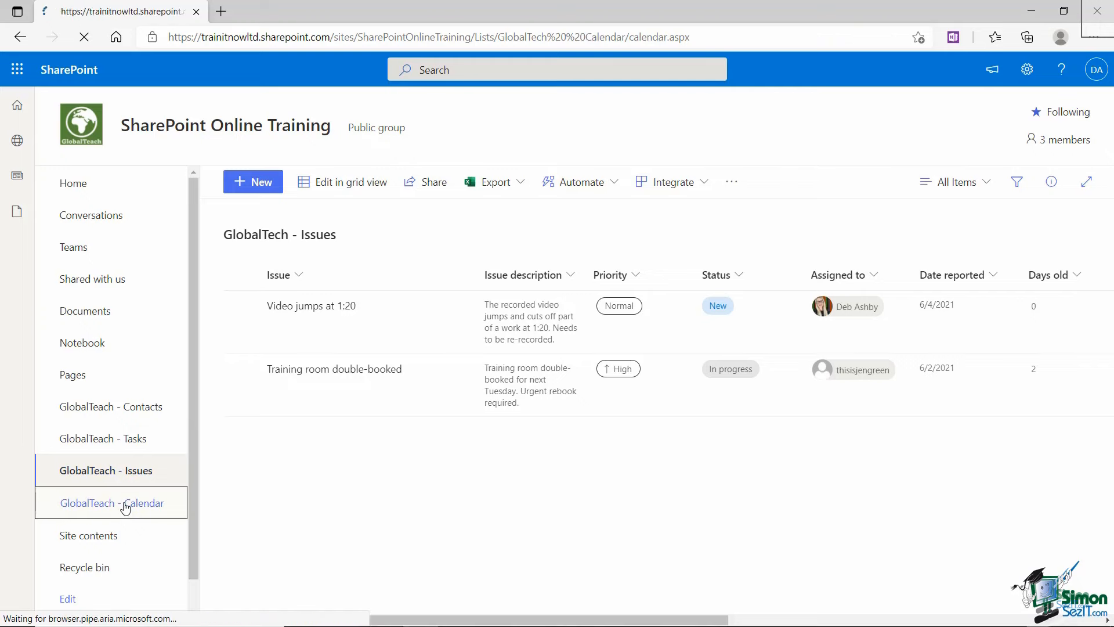
pyautogui.moveTo(554, 546)
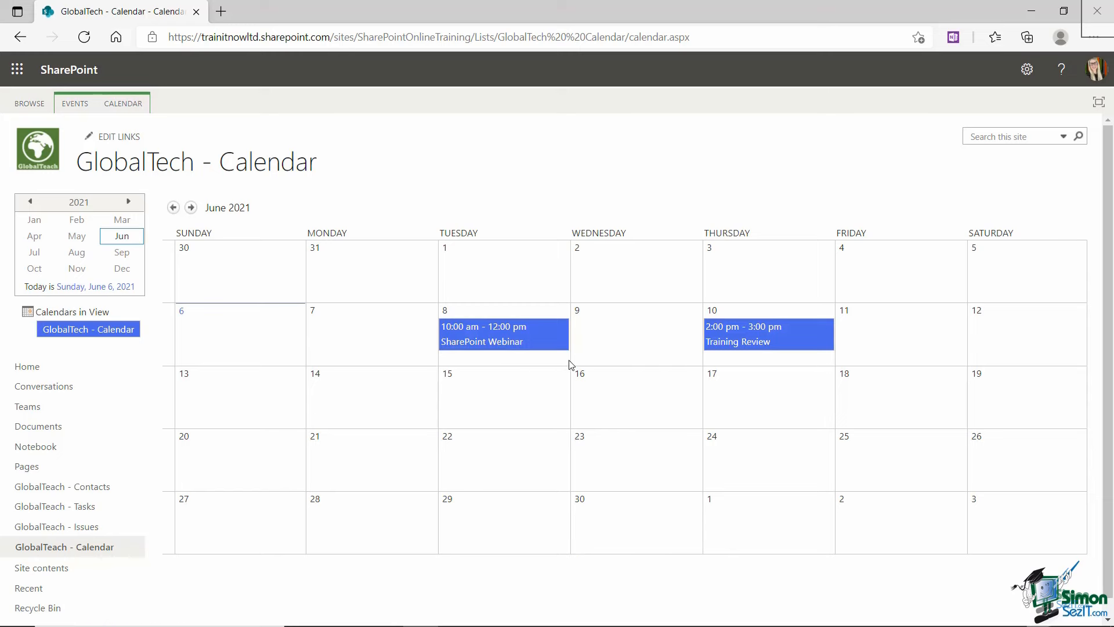
pyautogui.moveTo(609, 372)
# Step: Look over the calendar's event and calendar commands, and switch the current view to All Events
pyautogui.click(77, 106)
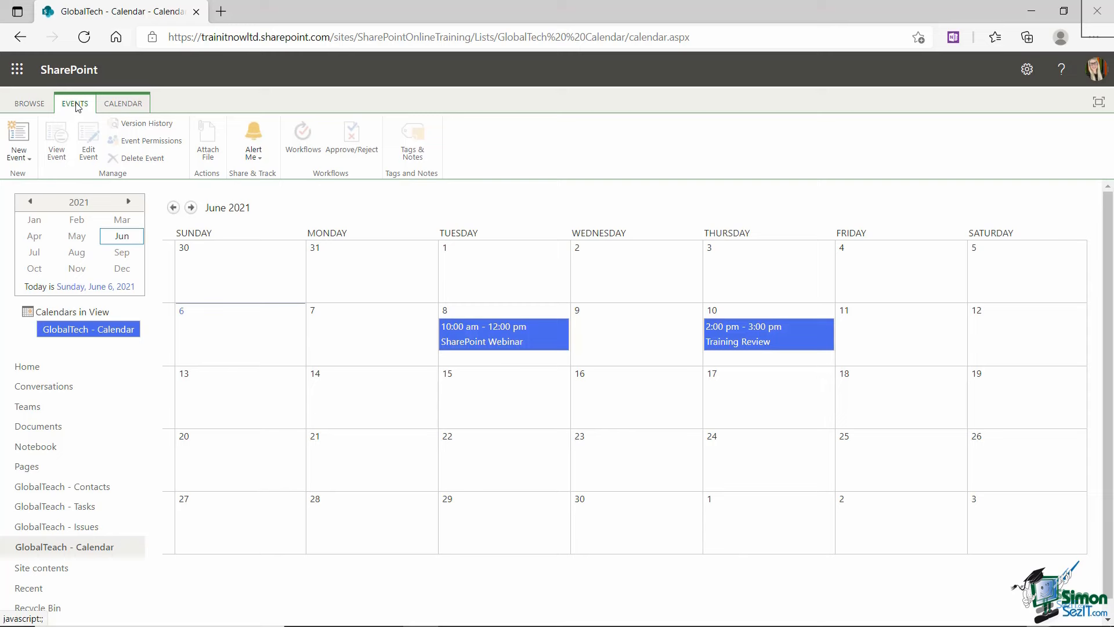
pyautogui.click(138, 109)
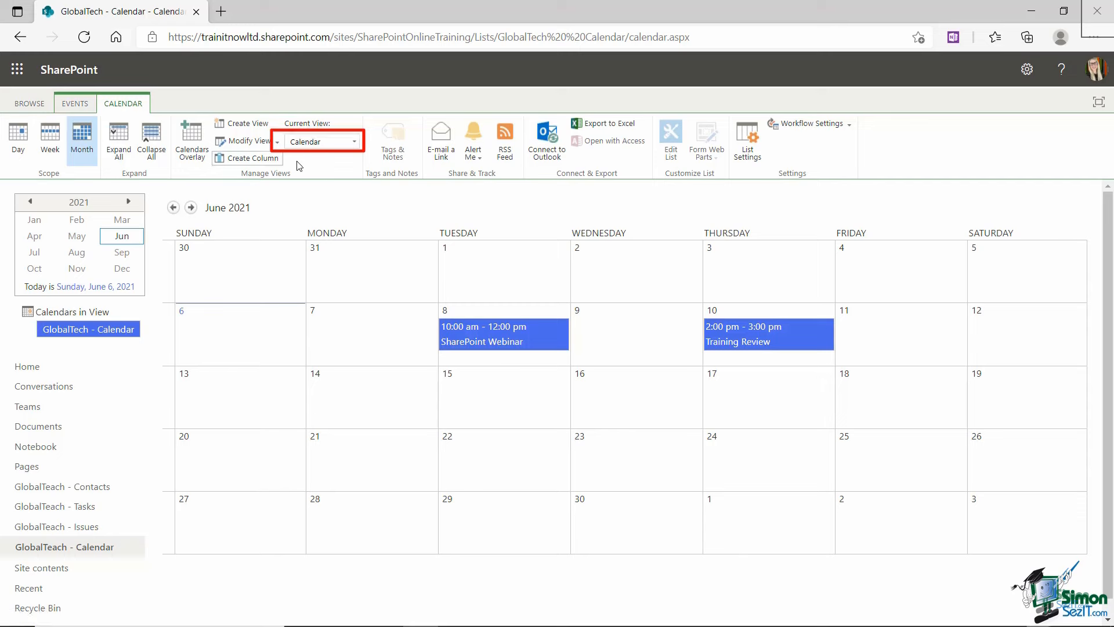
pyautogui.click(355, 144)
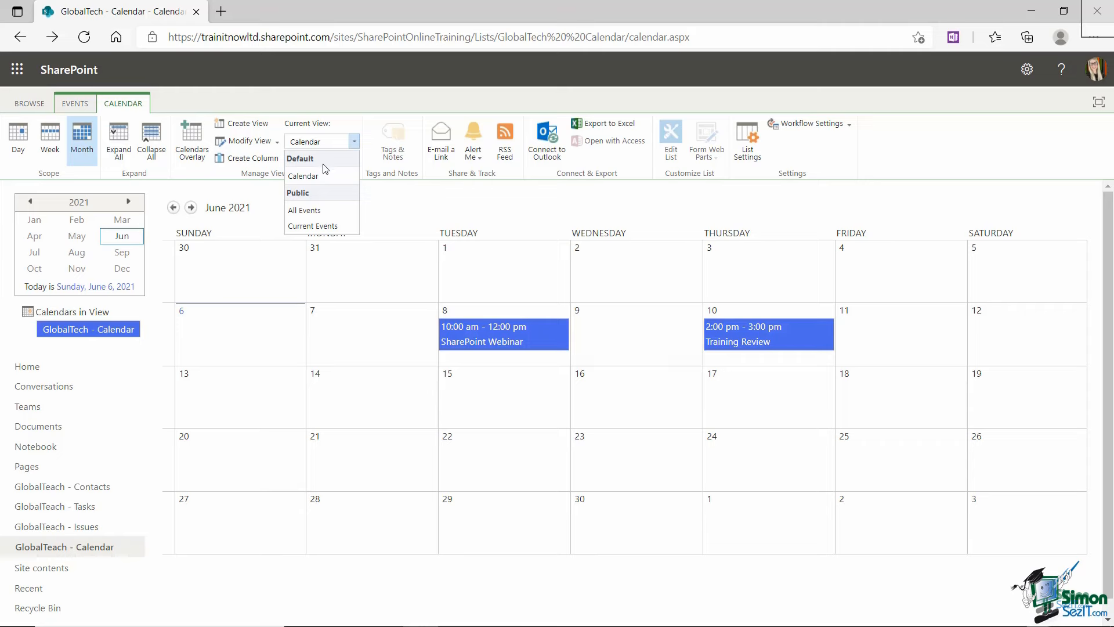
pyautogui.click(319, 212)
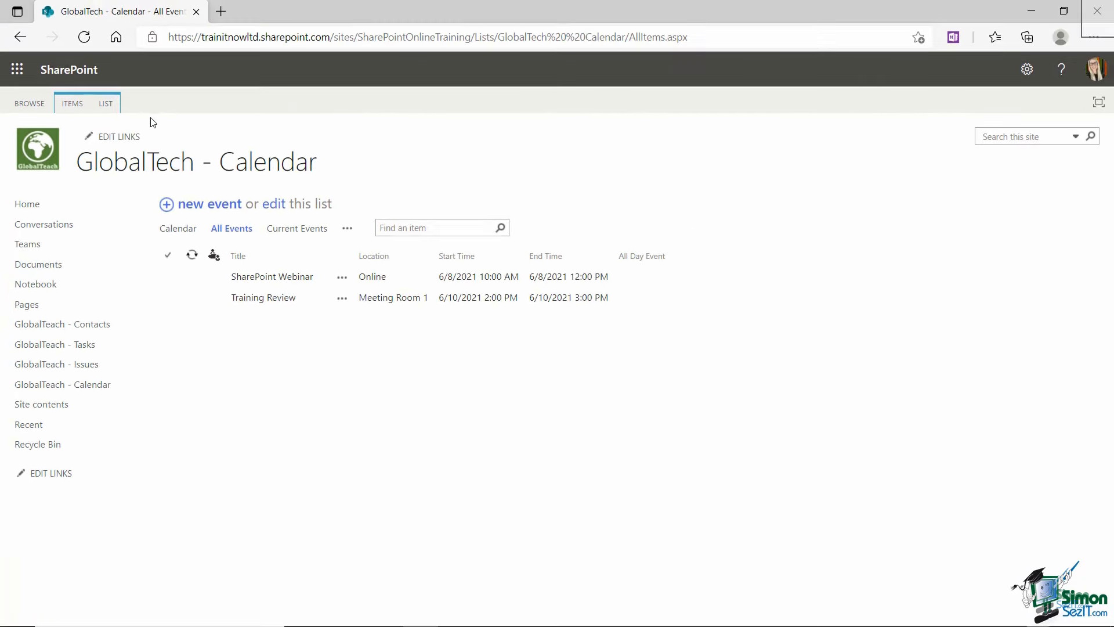
# Step: Switch the GlobalTech - Calendar list back to its default Calendar view
pyautogui.click(106, 104)
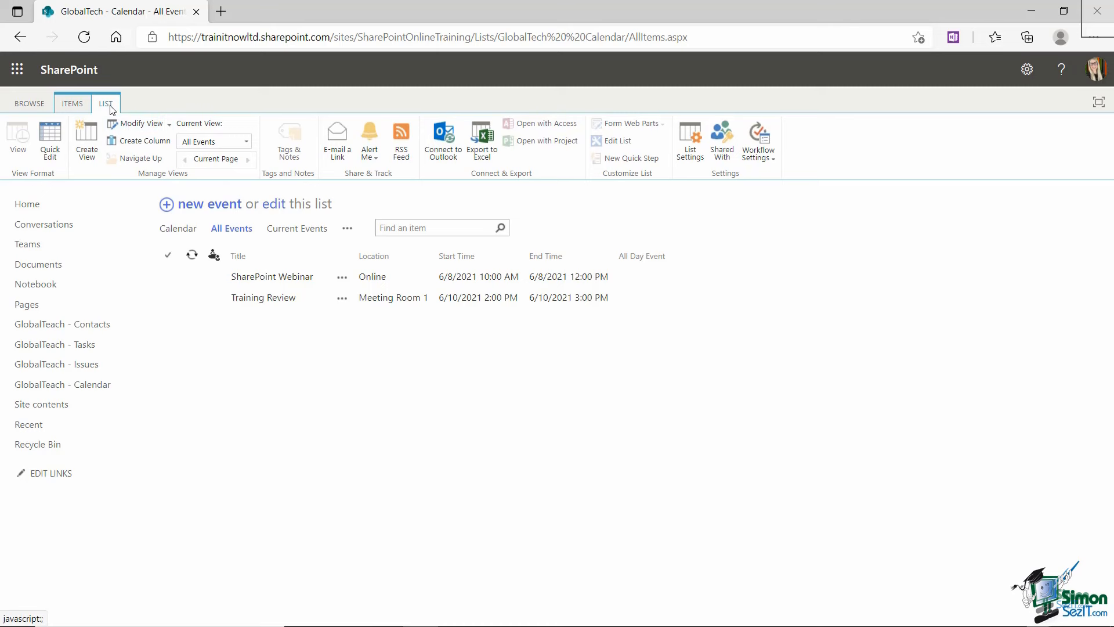
pyautogui.click(215, 141)
pyautogui.click(199, 178)
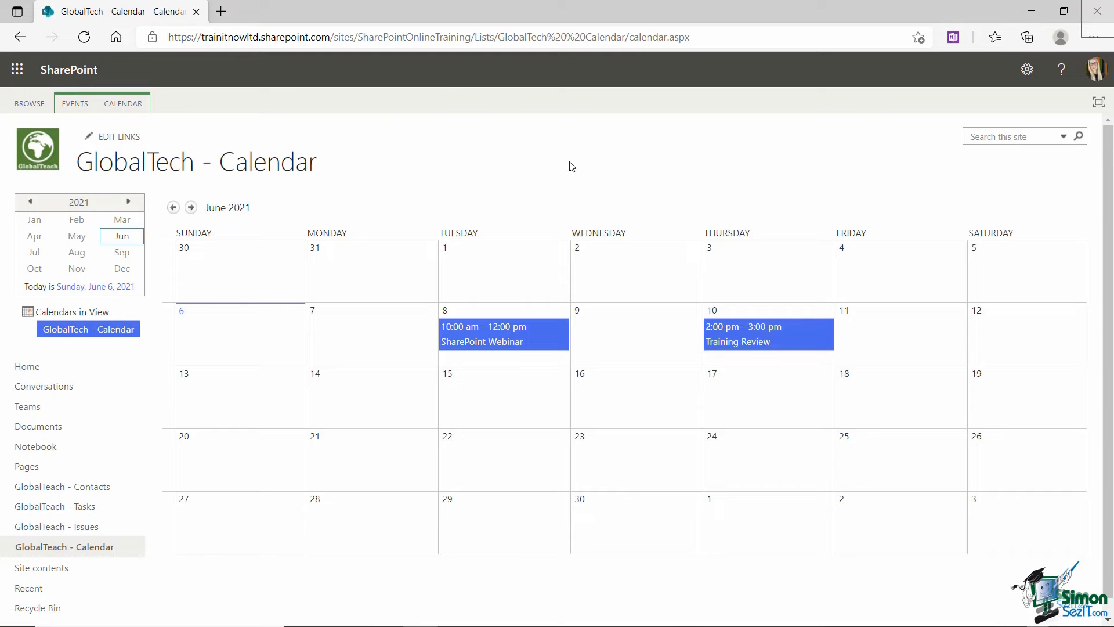
# Step: Return to the site's home page and examine the options and templates for creating a new list, leaving without choosing one
pyautogui.click(23, 369)
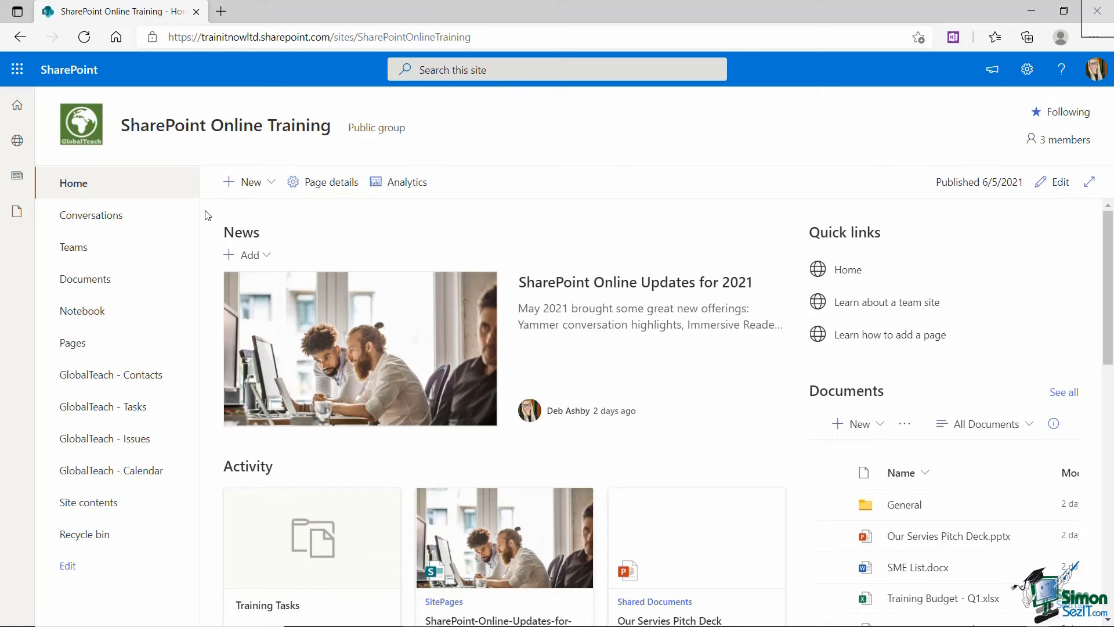
pyautogui.click(271, 185)
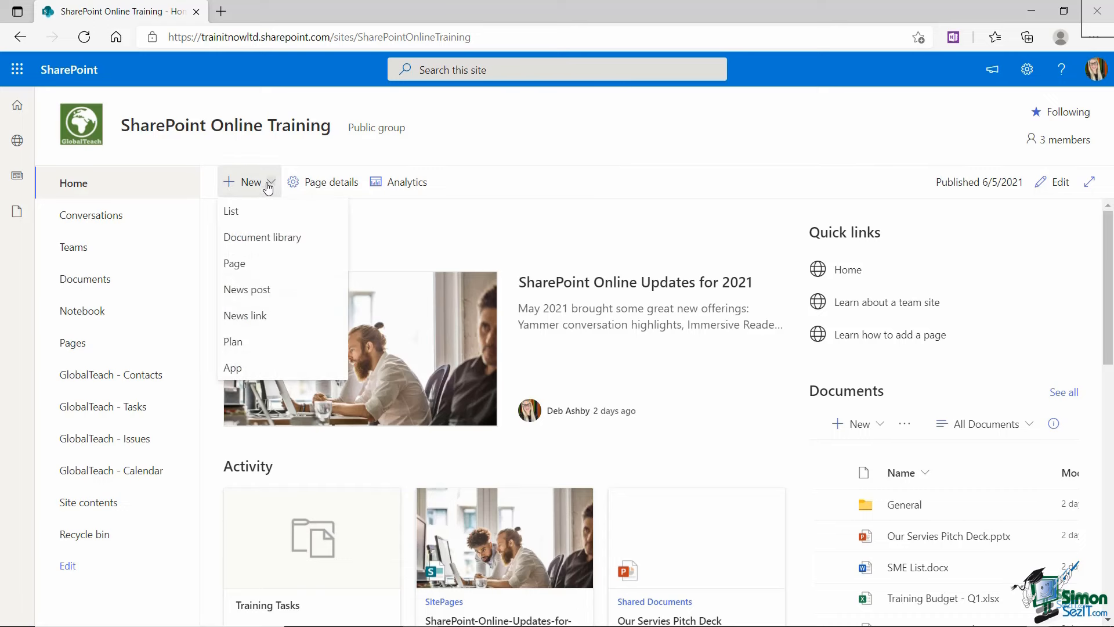
pyautogui.click(251, 215)
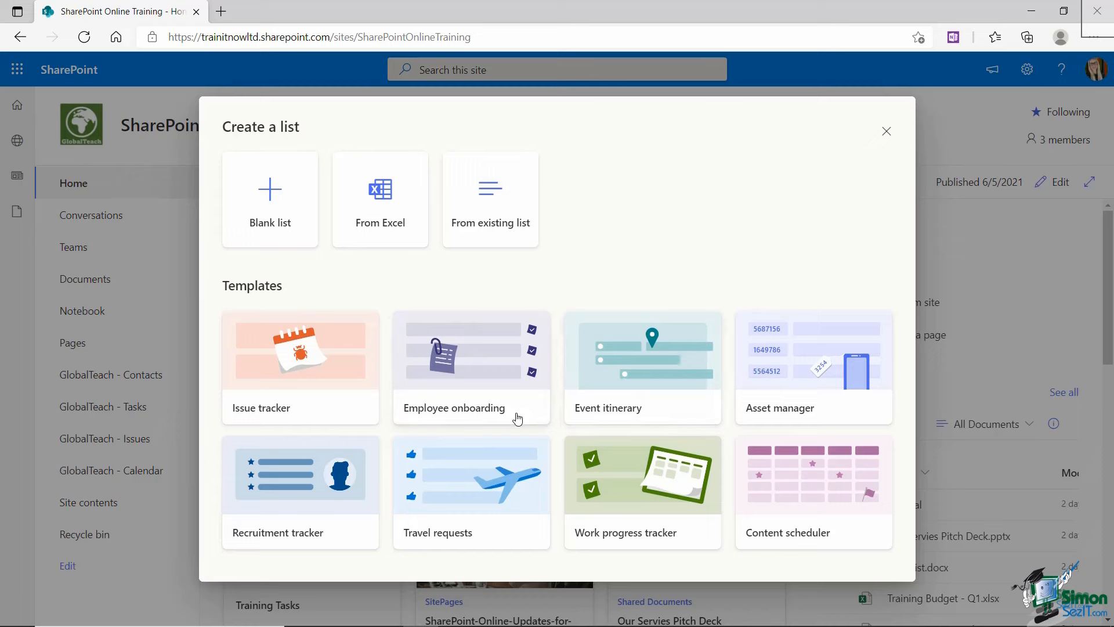
pyautogui.click(889, 135)
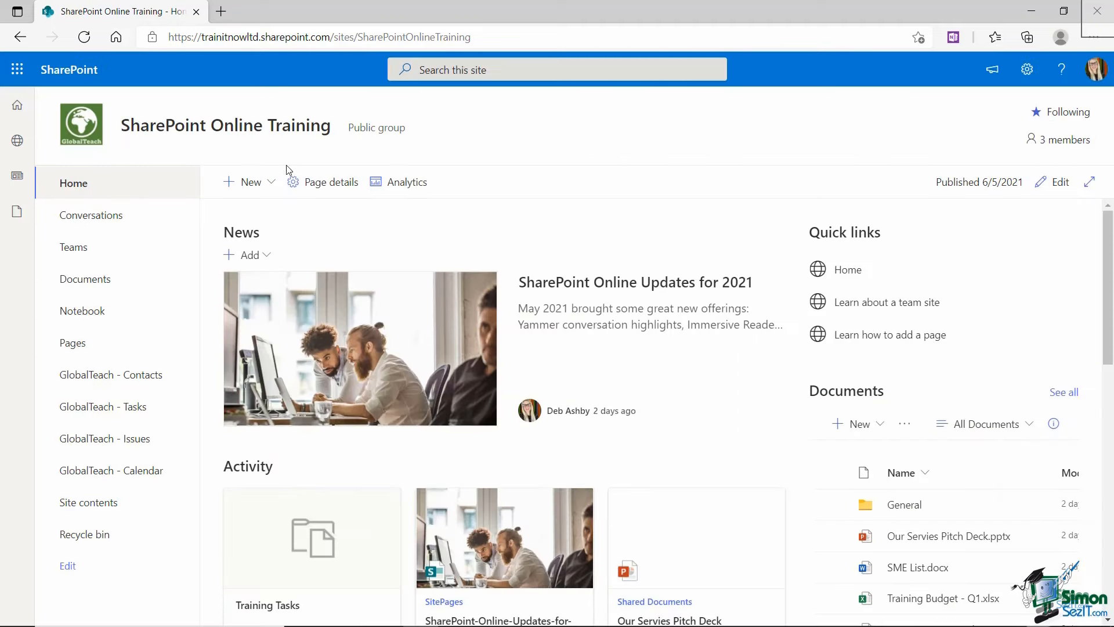
# Step: Open the page for adding an app to the site and browse the list and library apps on offer
pyautogui.click(271, 185)
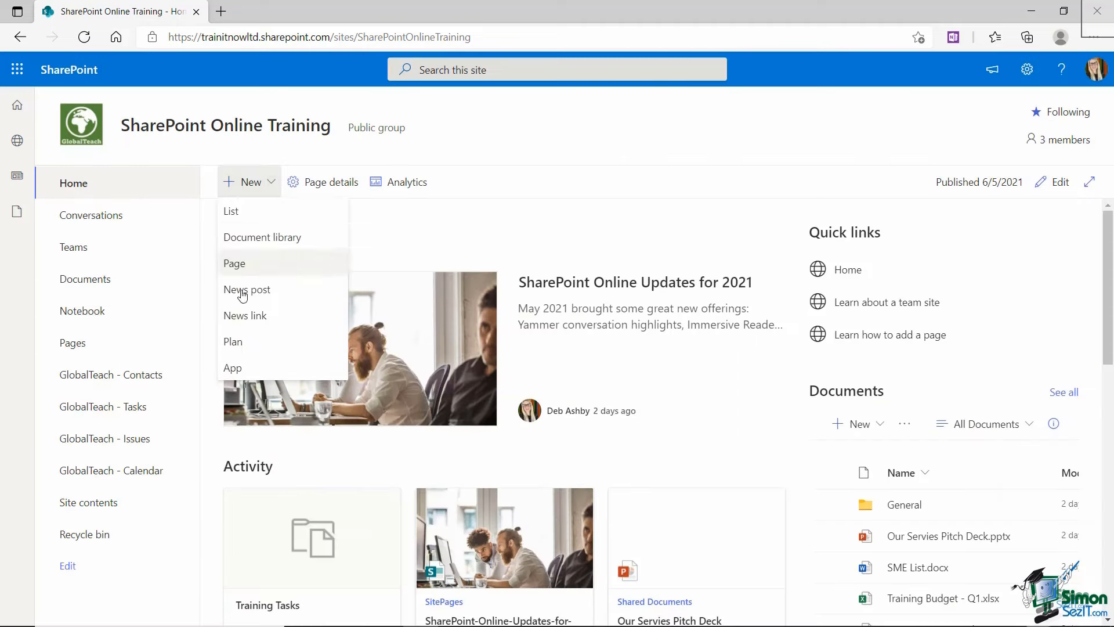
pyautogui.click(269, 376)
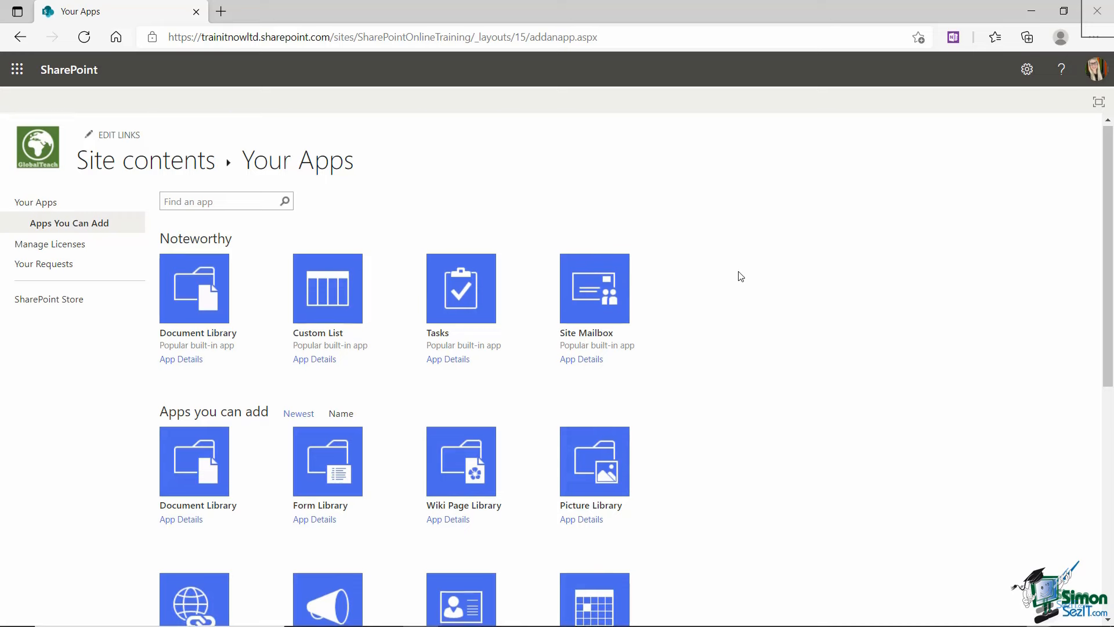
pyautogui.scroll(-5, 736, 276)
pyautogui.scroll(5, 741, 276)
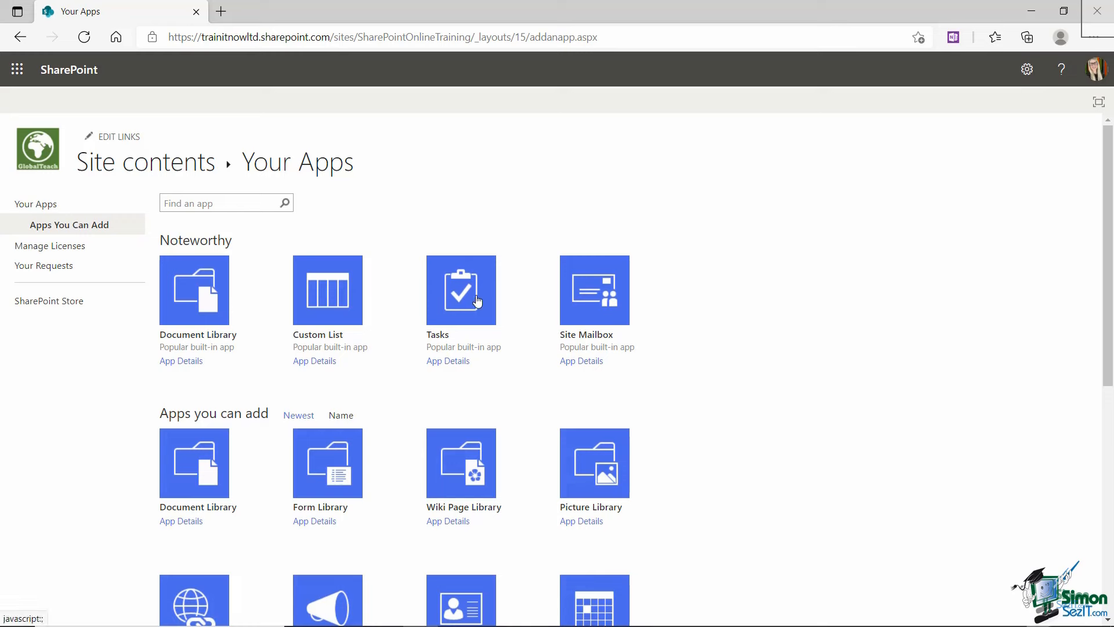
pyautogui.scroll(-4, 477, 300)
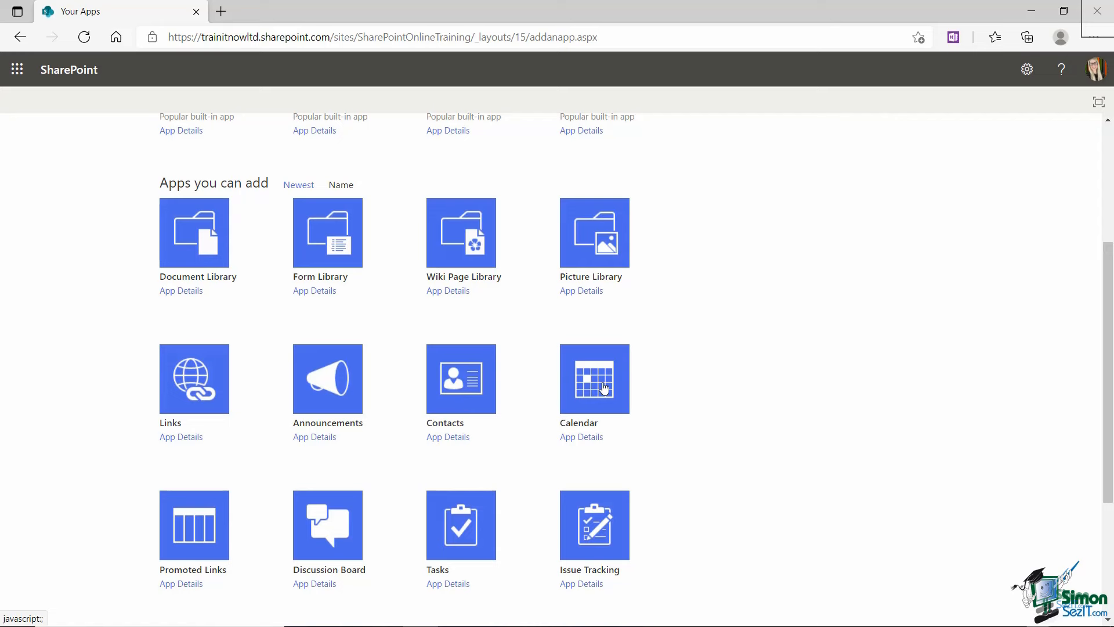
pyautogui.scroll(-4, 685, 363)
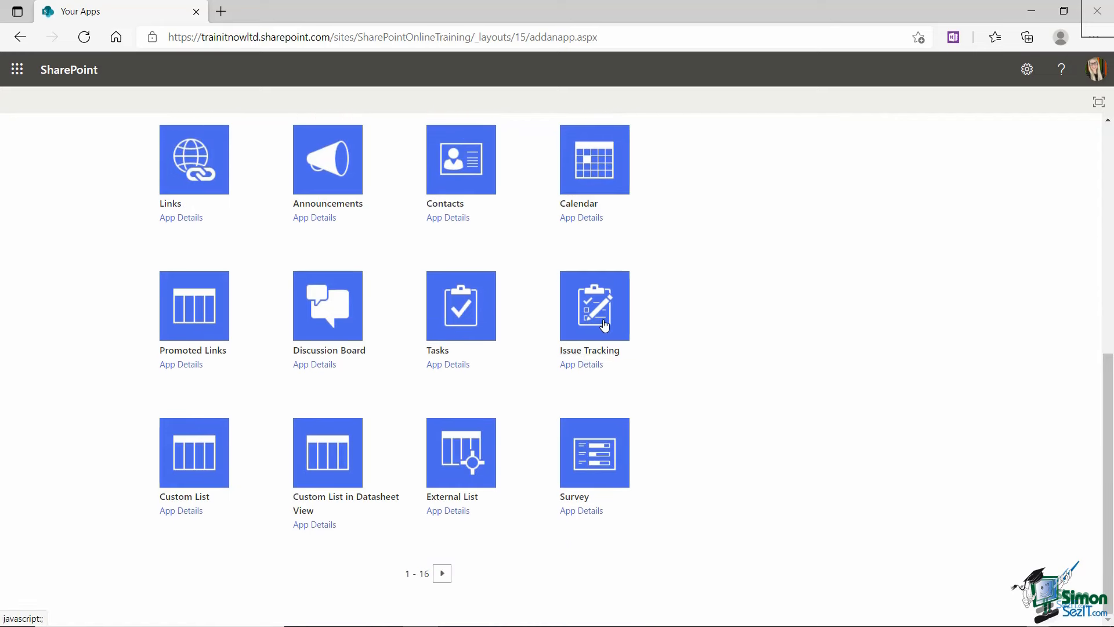
pyautogui.click(199, 463)
pyautogui.scroll(8, 754, 400)
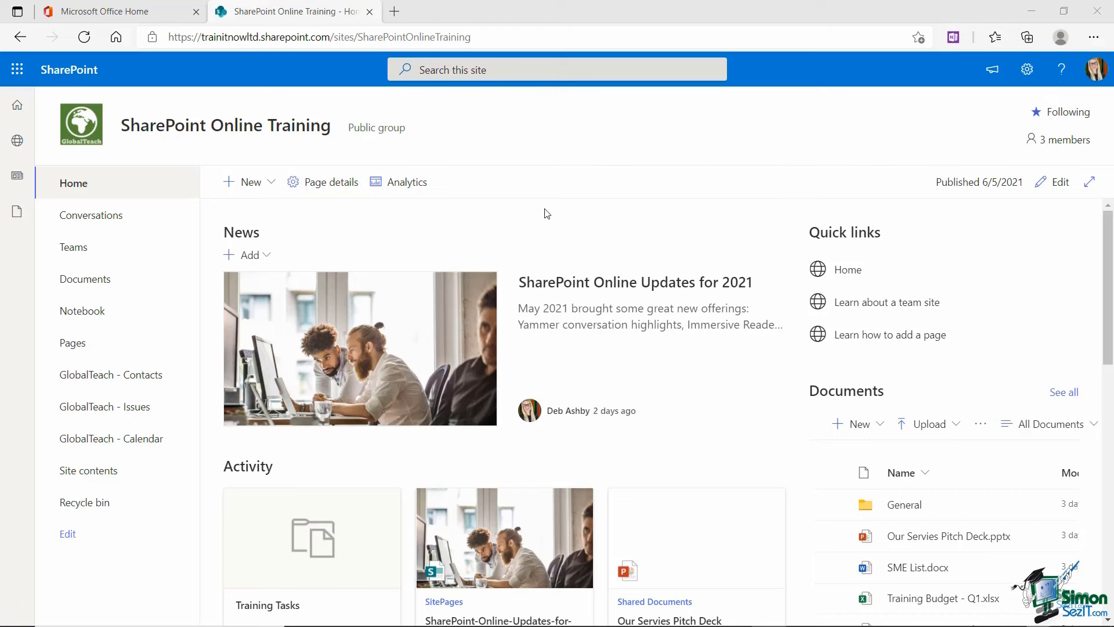
# Step: Check the new list templates on the home page once more and close them without creating a list
pyautogui.click(270, 185)
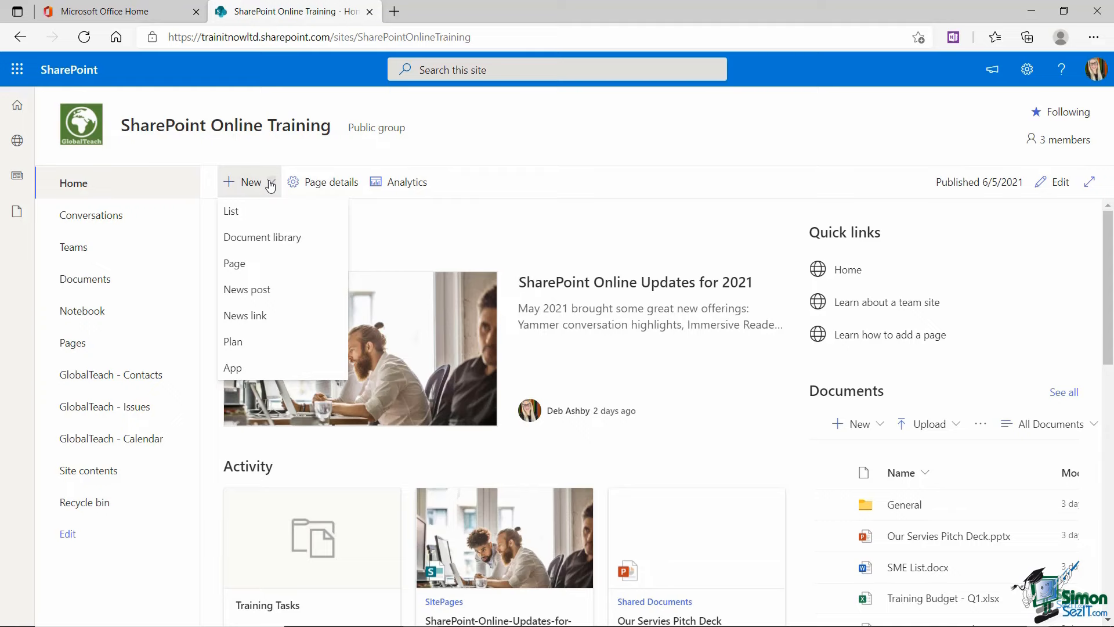
pyautogui.click(241, 221)
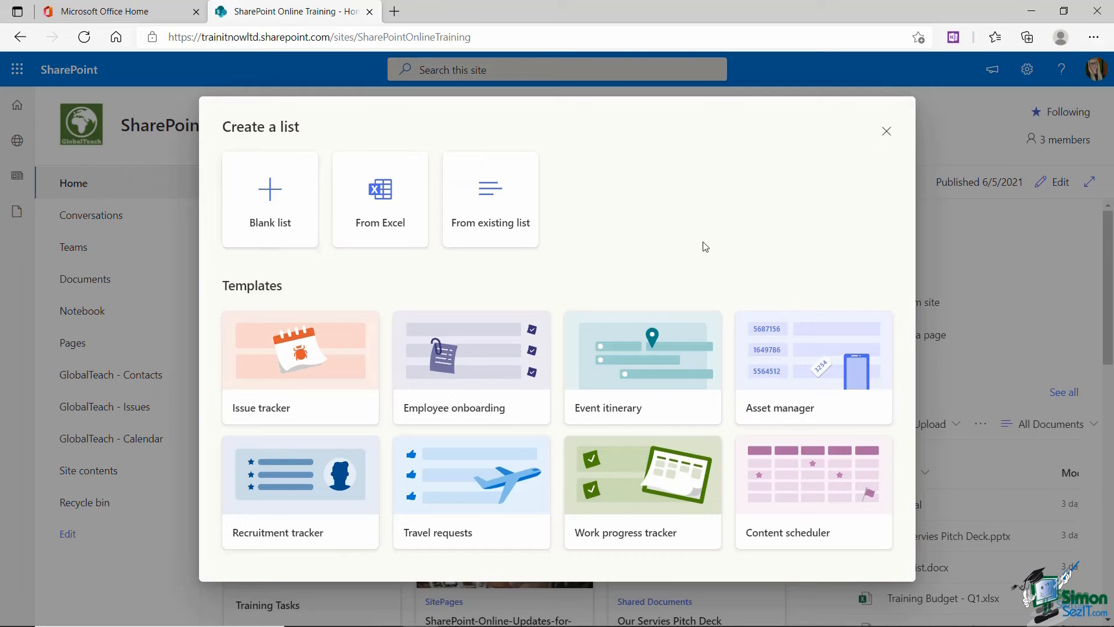
pyautogui.click(886, 132)
# Step: Add a Tasks app named TrainingTasks to the site
pyautogui.click(270, 182)
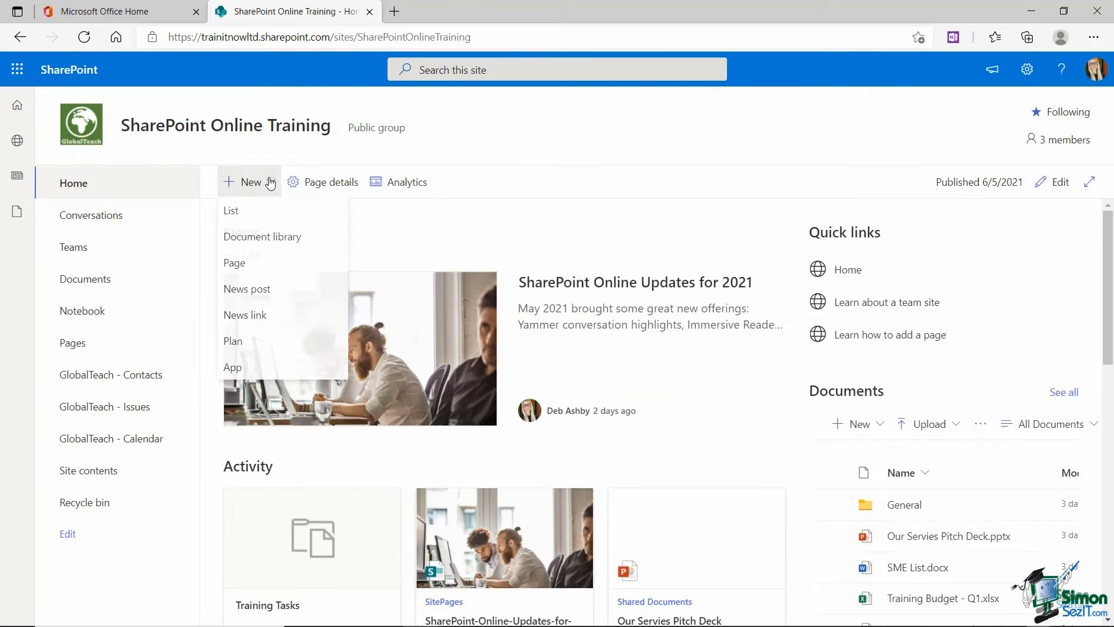
pyautogui.click(254, 373)
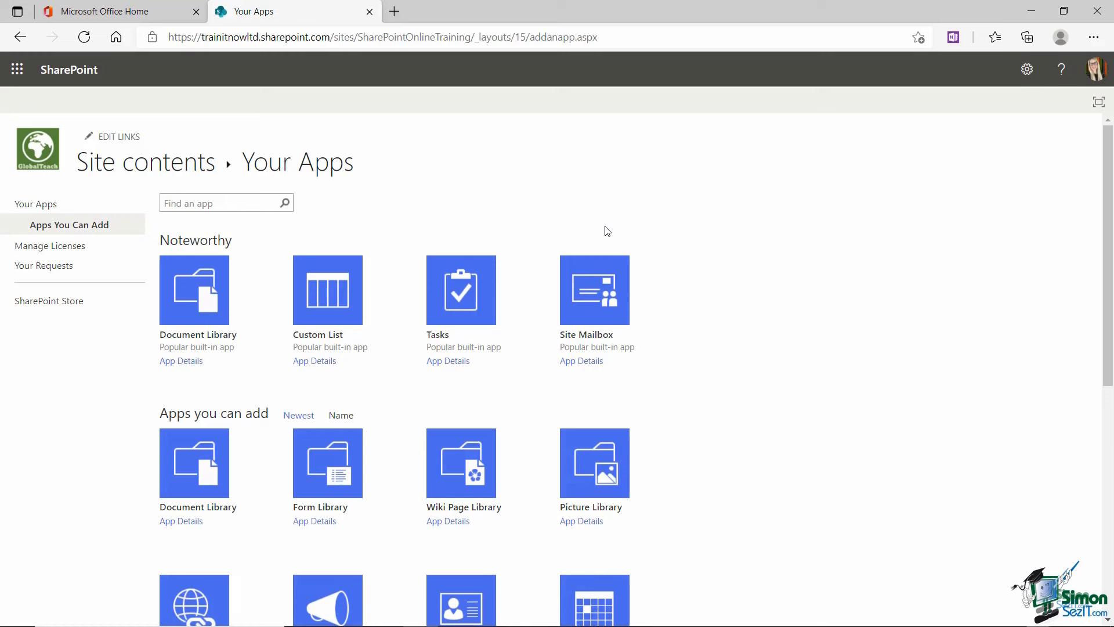
pyautogui.click(461, 292)
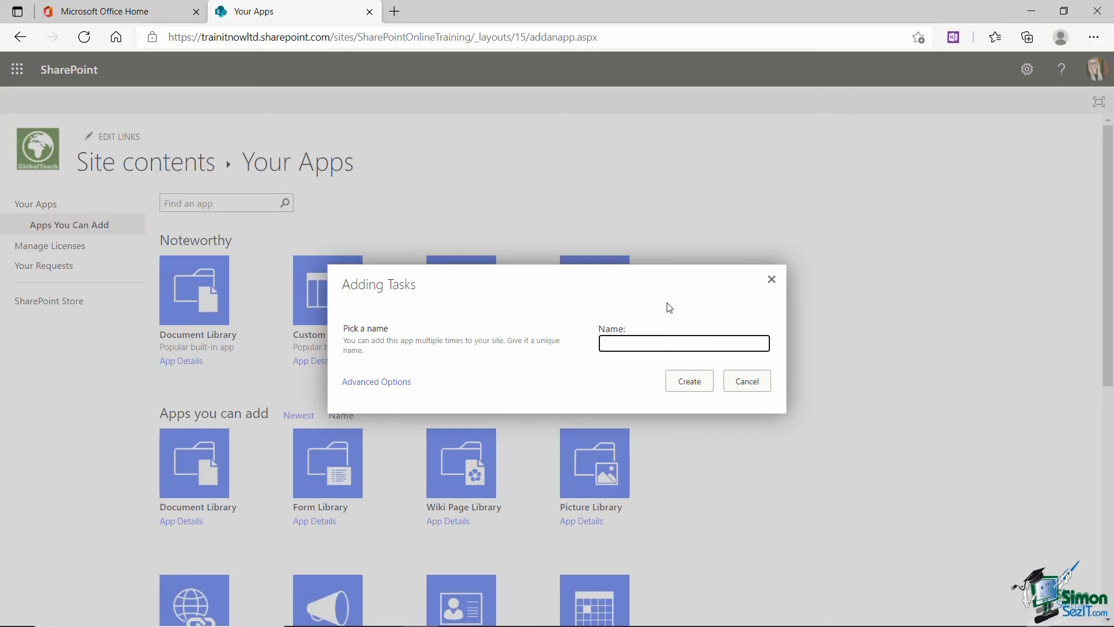
pyautogui.write('TrainingTasks')
pyautogui.click(693, 385)
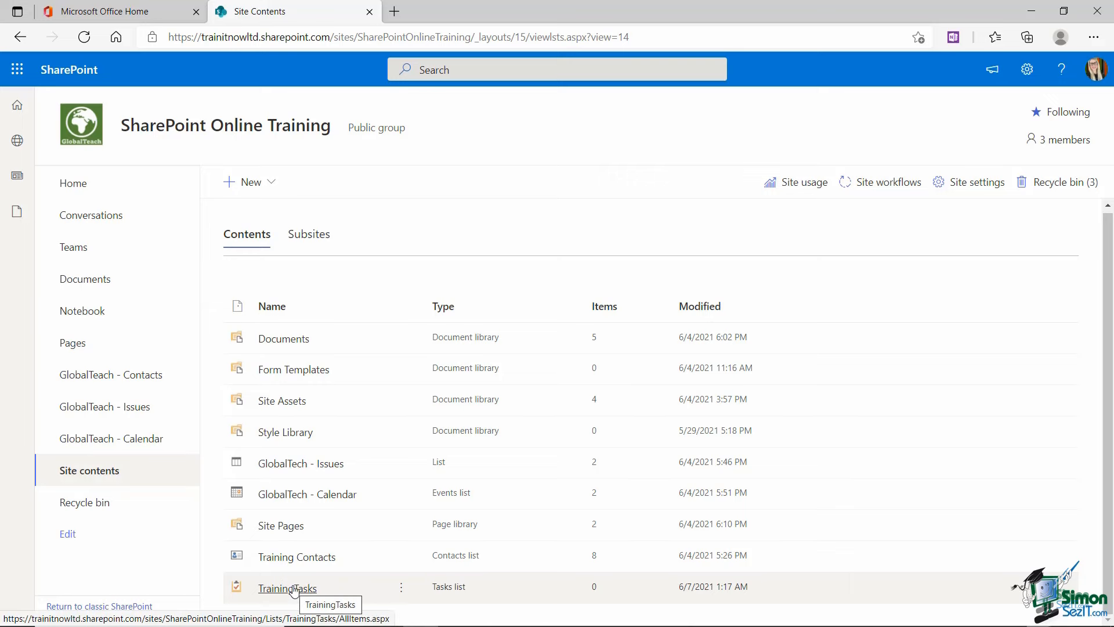
# Step: Set the TrainingTasks list to display on the Quick Launch in its general settings and save
pyautogui.click(401, 593)
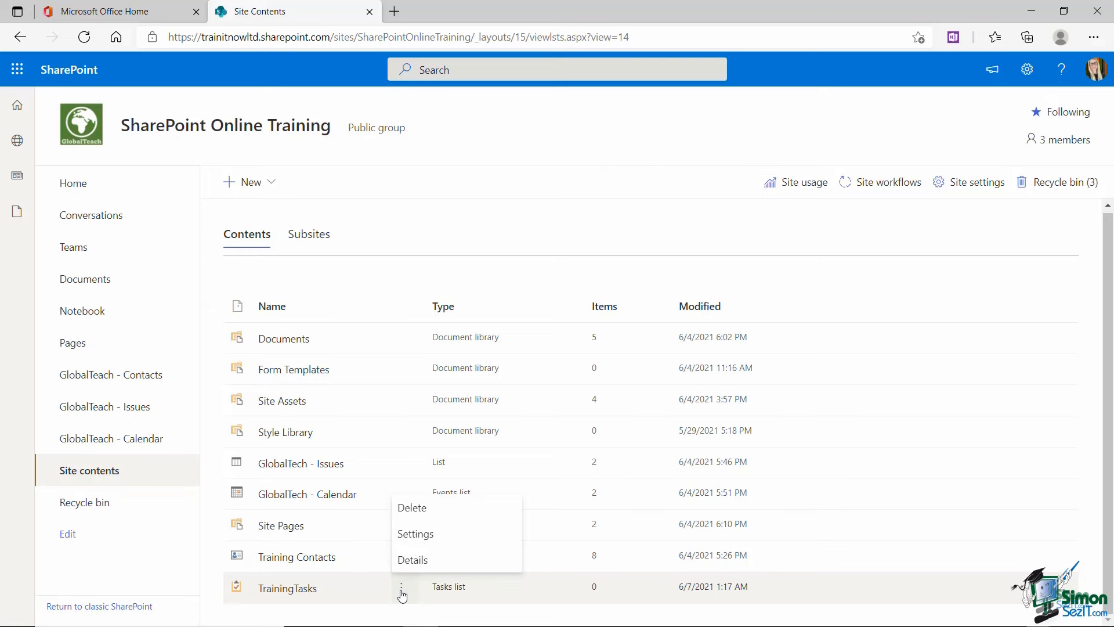
pyautogui.click(437, 538)
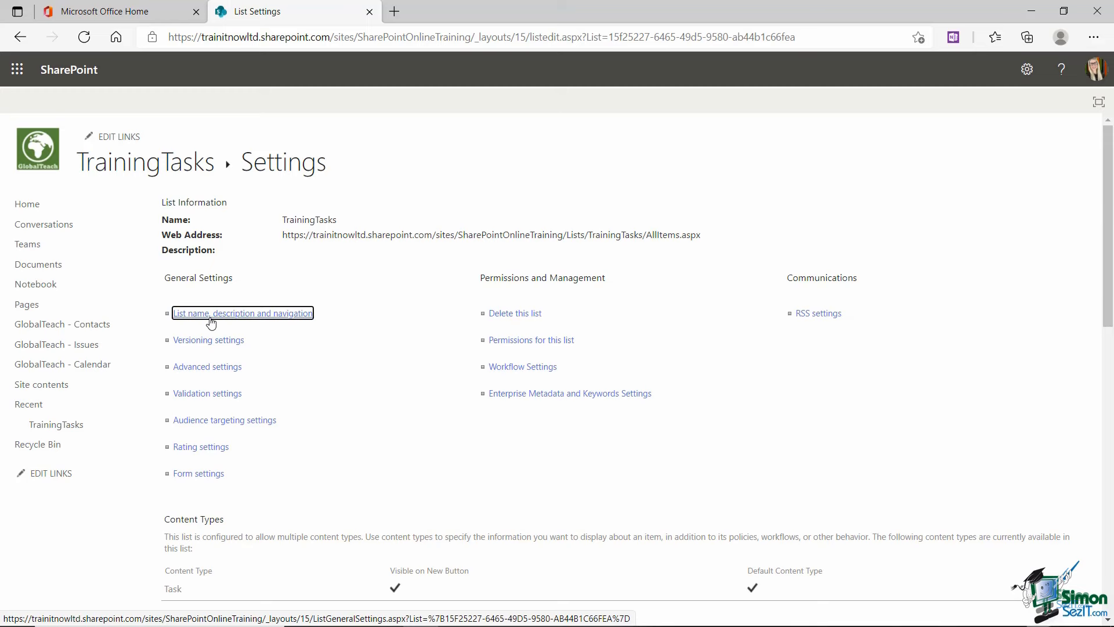
pyautogui.click(265, 317)
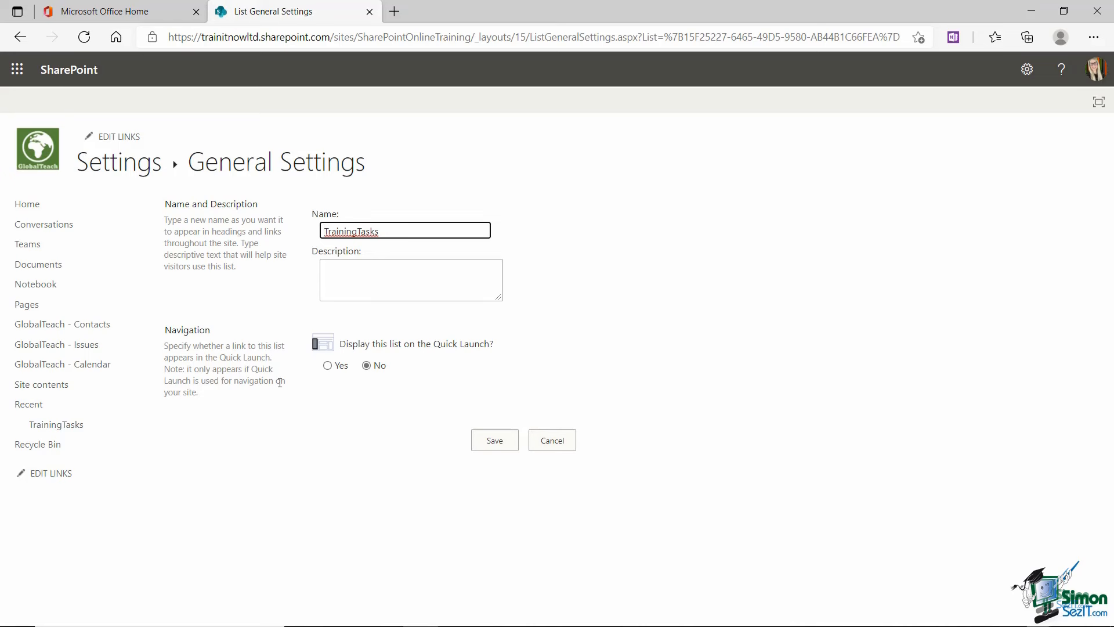
pyautogui.click(328, 366)
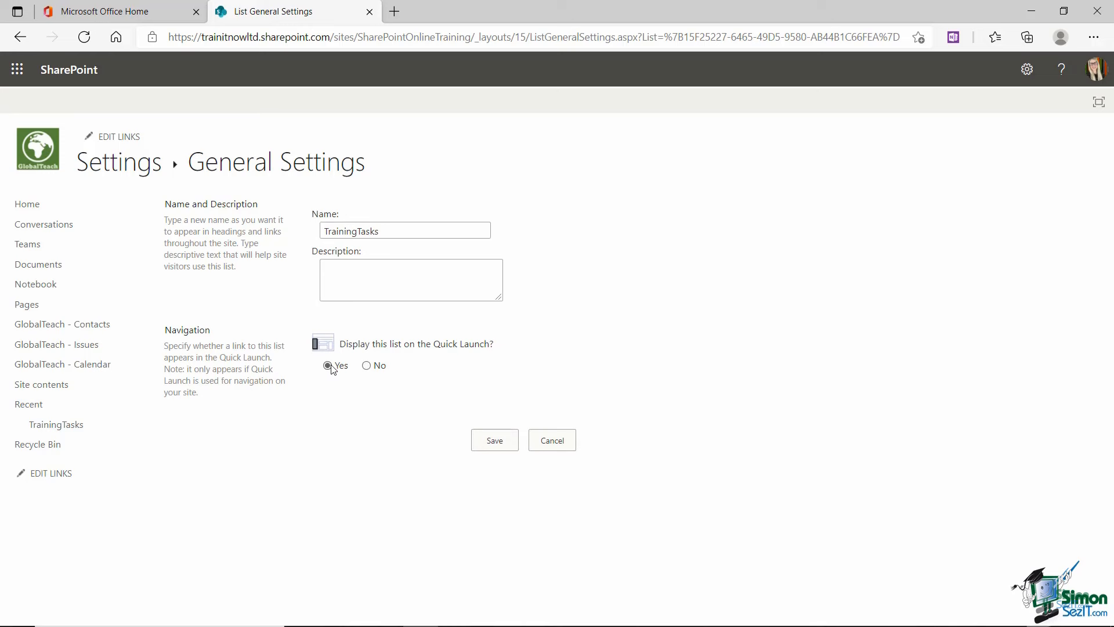
pyautogui.click(494, 441)
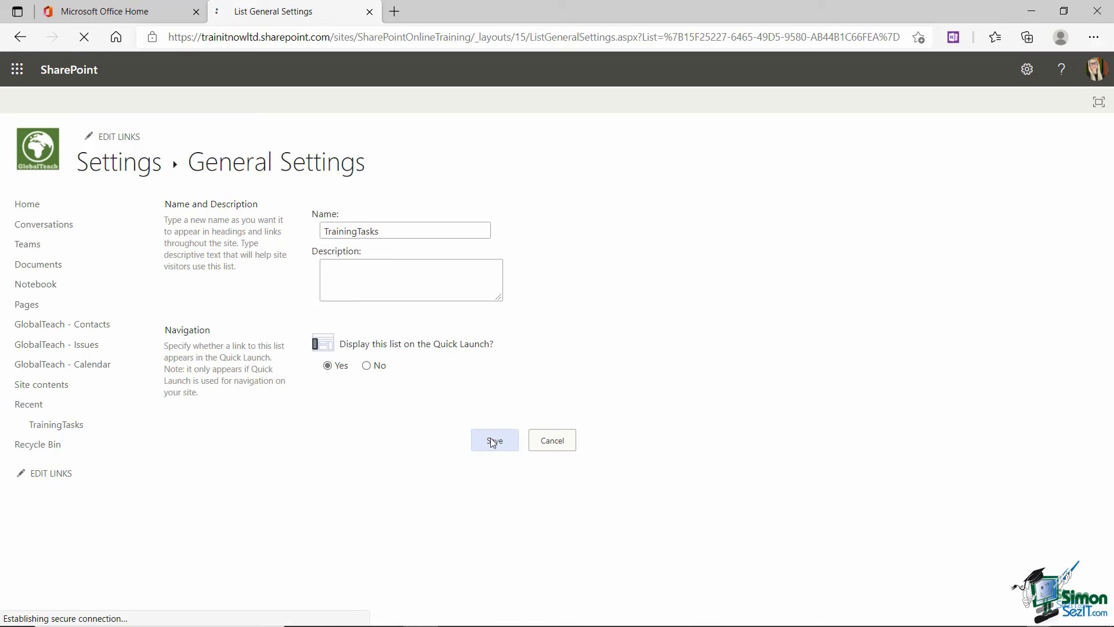
# Step: Open the TrainingTasks list from the site's home page and highlight the list name in its web address
pyautogui.click(33, 208)
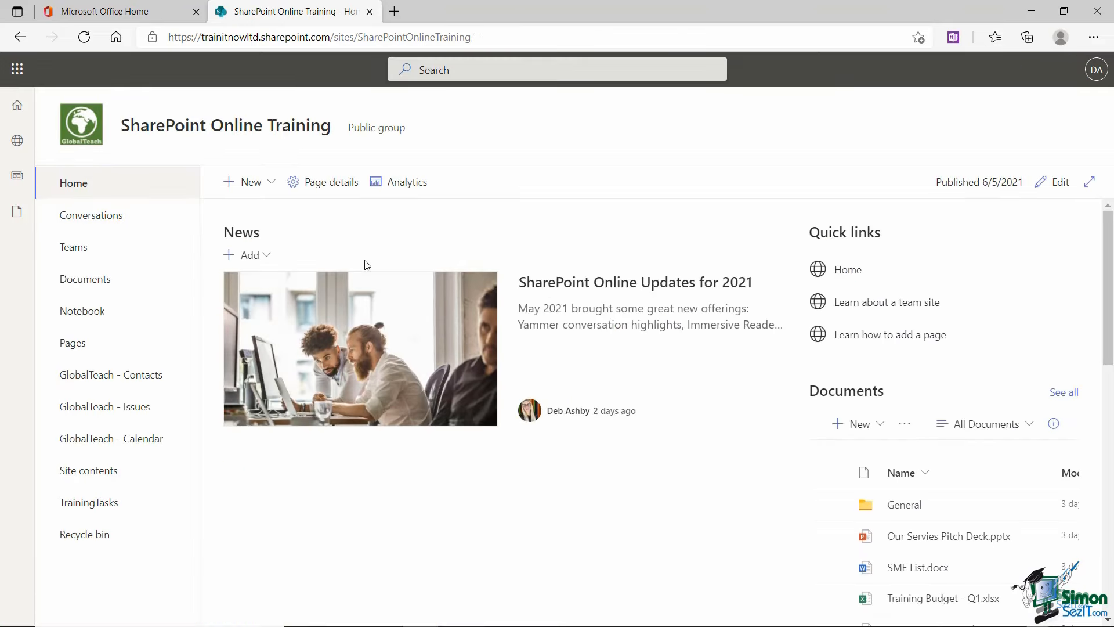
pyautogui.click(93, 504)
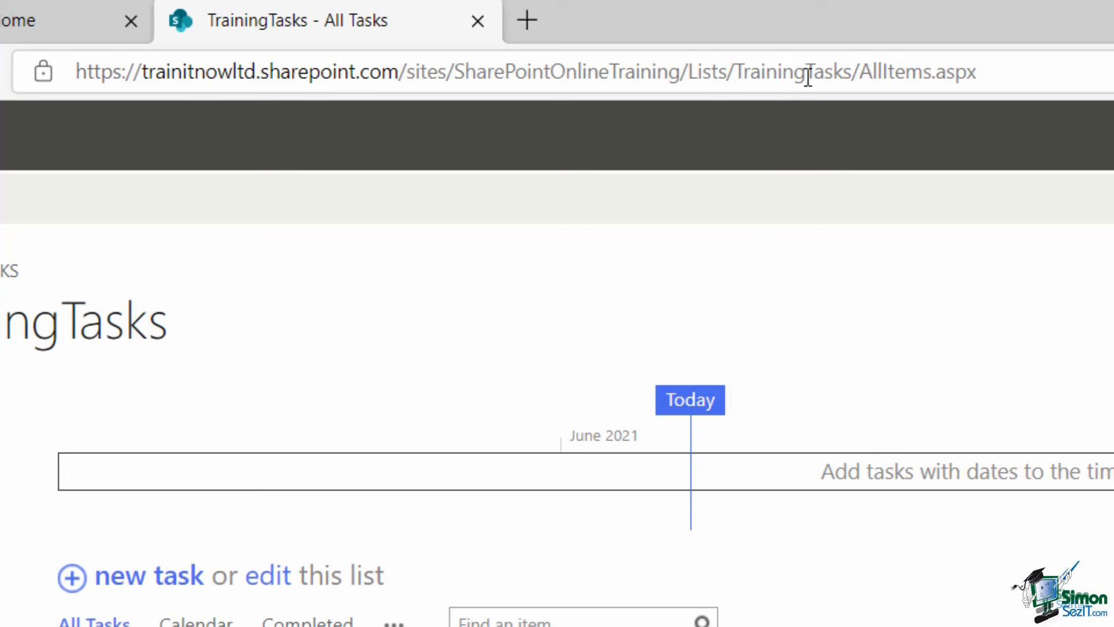
pyautogui.moveTo(735, 72); pyautogui.dragTo(856, 76)
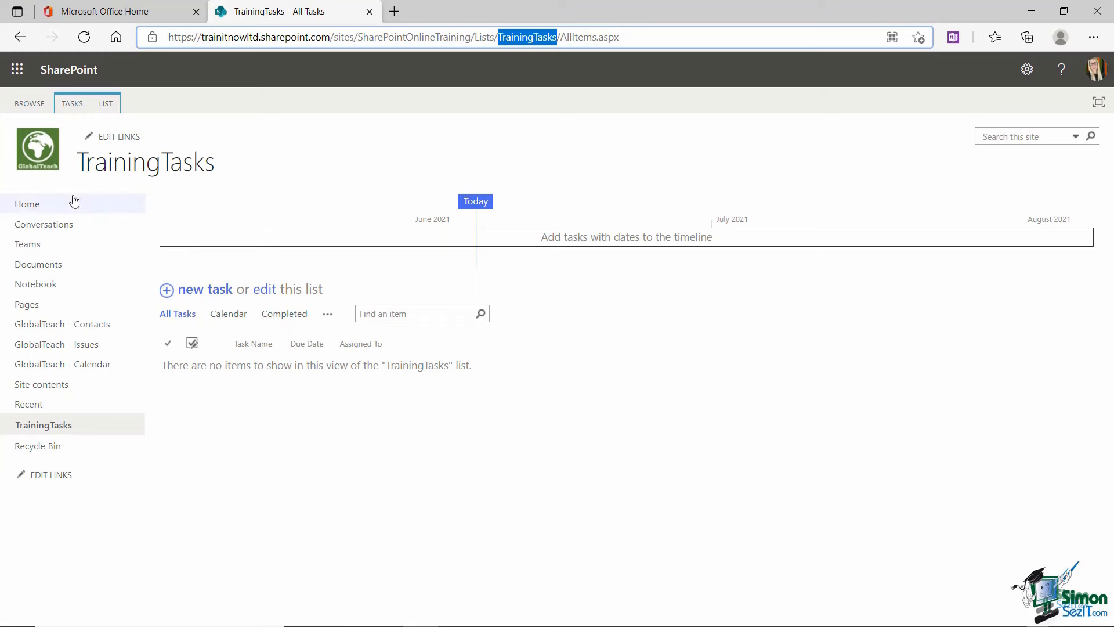
# Step: From the site's home page, change the display name of the TrainingTasks navigation link to GlobalTeach - Training Tasks
pyautogui.click(32, 204)
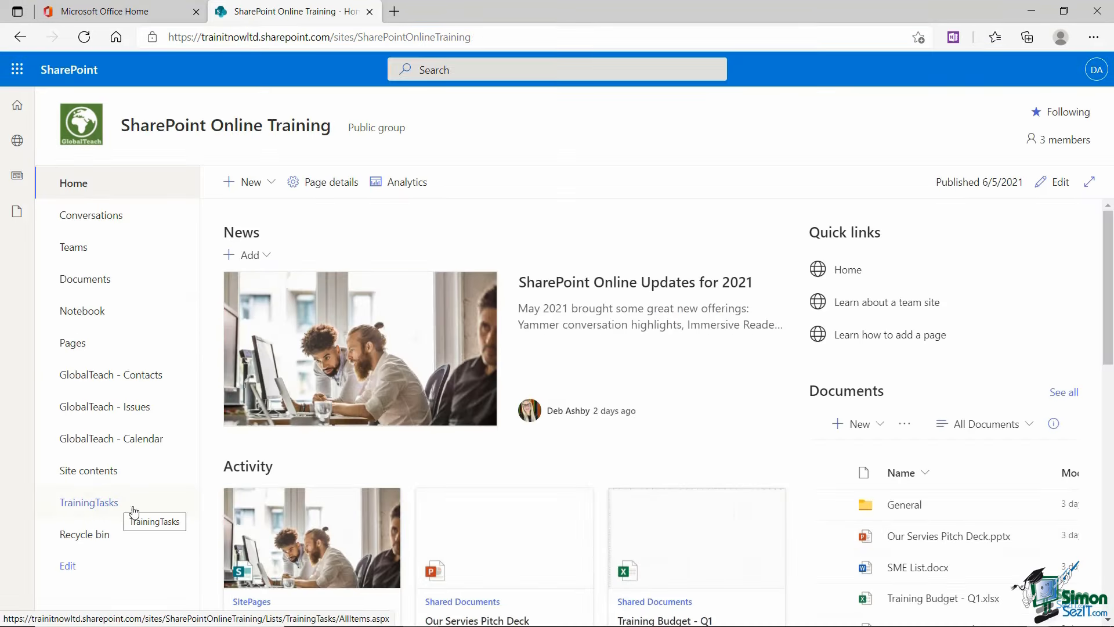
pyautogui.click(68, 567)
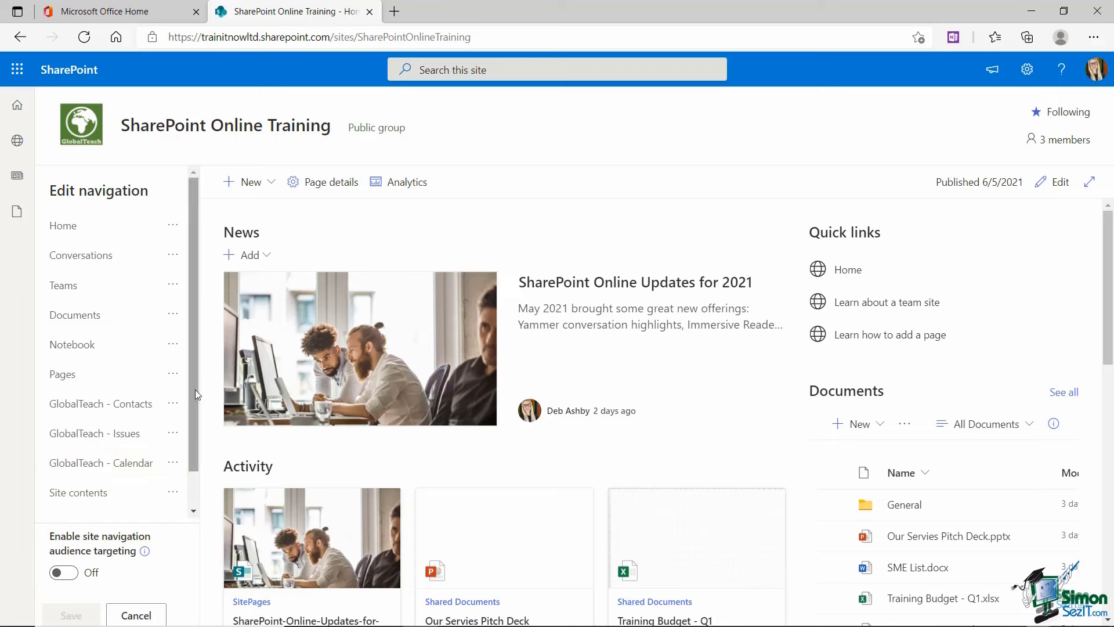
pyautogui.scroll(-1, 195, 401)
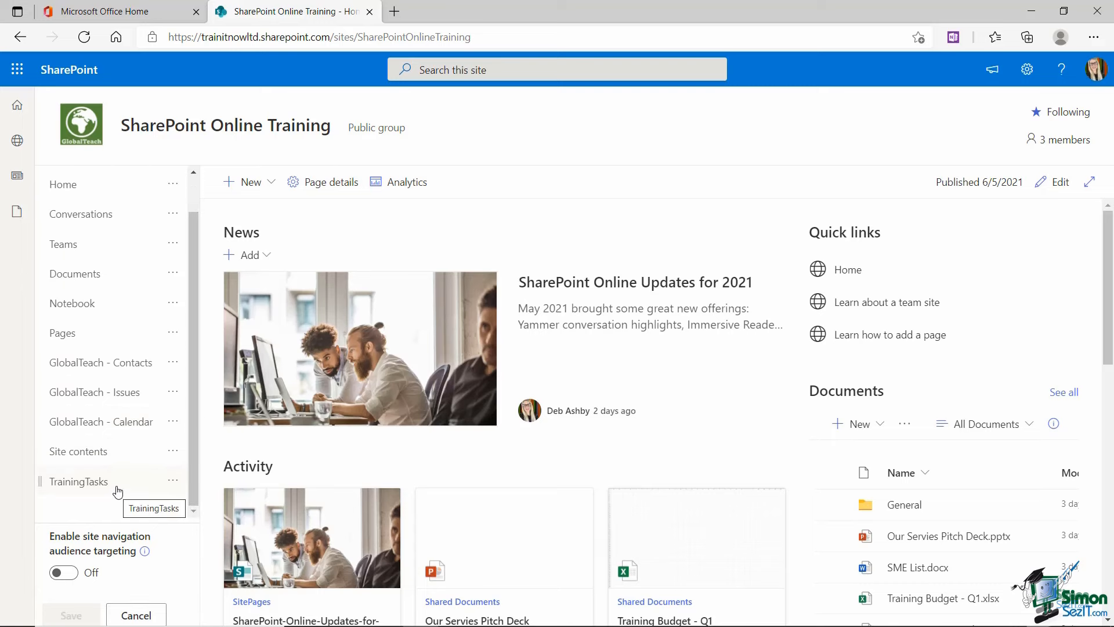
pyautogui.click(172, 483)
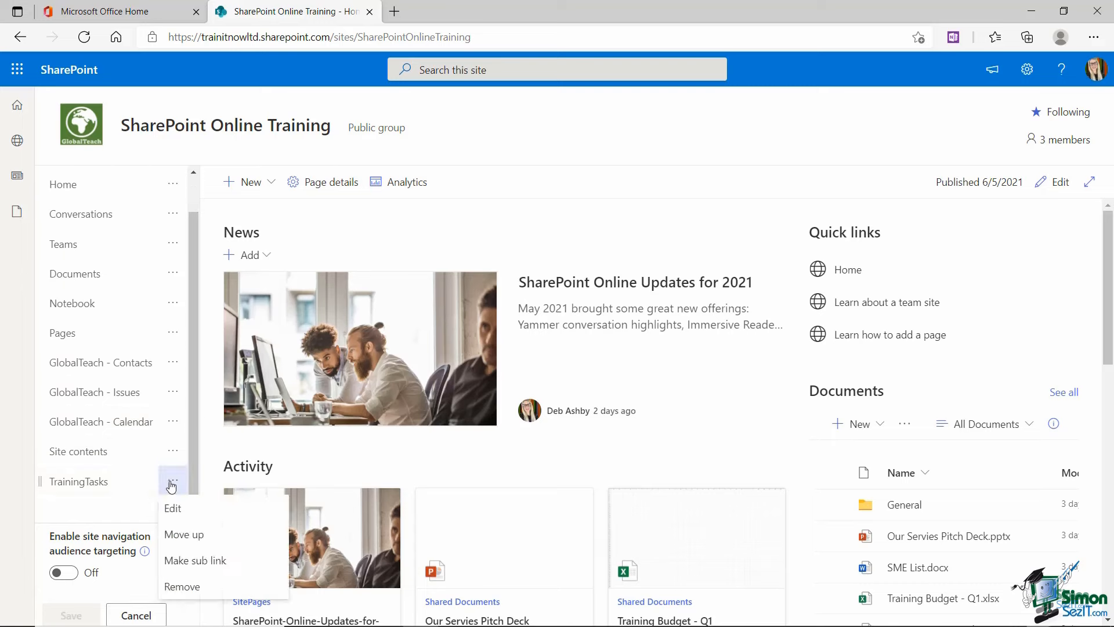
pyautogui.click(184, 508)
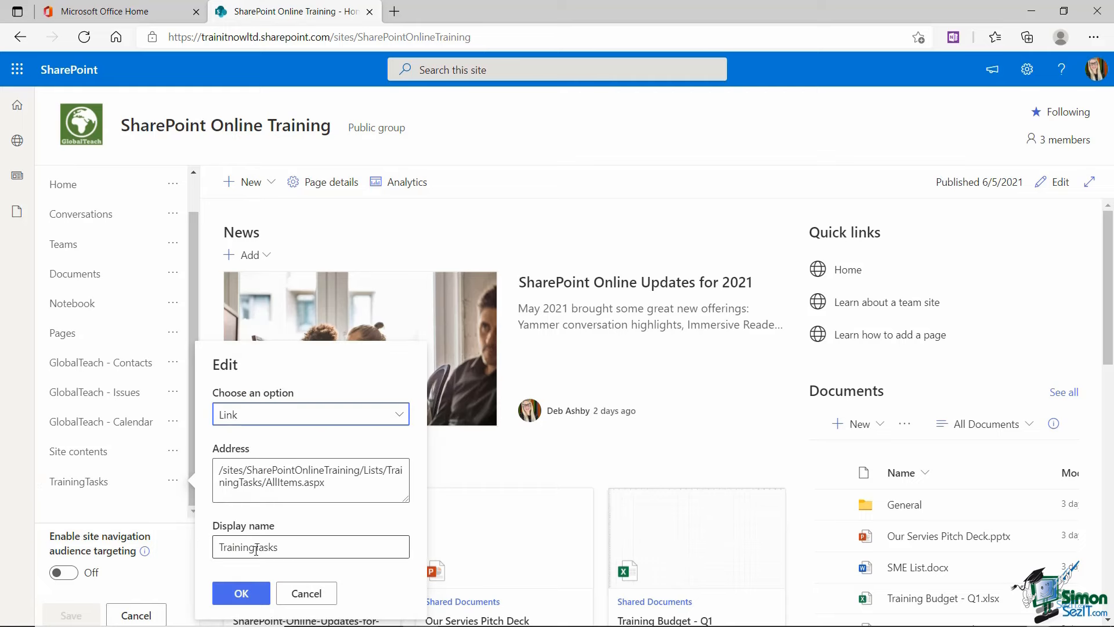
pyautogui.click(220, 546)
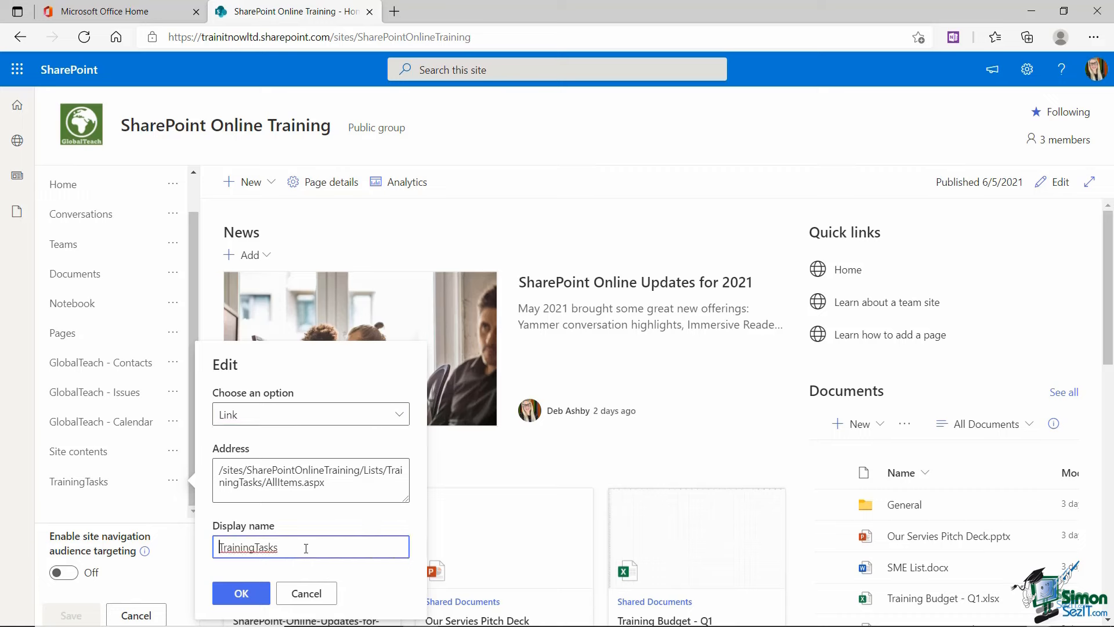
pyautogui.write('Gloca')
pyautogui.press('BackSpace')
pyautogui.press('BackSpace')
pyautogui.write('balTeach -')
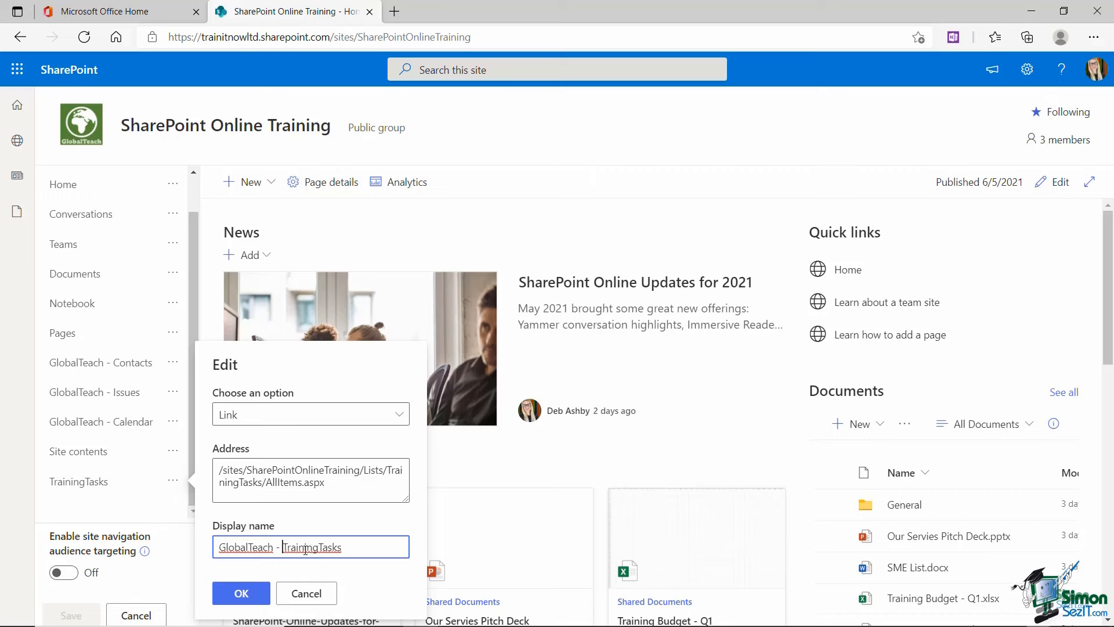
pyautogui.click(321, 547)
pyautogui.click(239, 595)
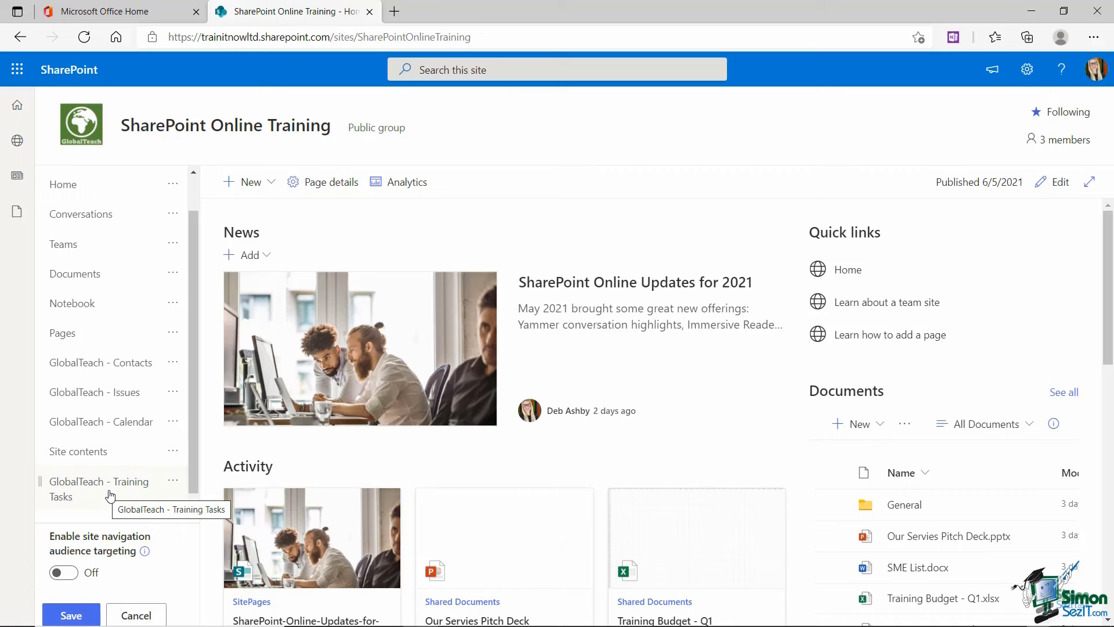
# Step: Move the GlobalTeach - Training Tasks link up one place, above Site contents, and save the navigation
pyautogui.moveTo(114, 497); pyautogui.dragTo(148, 490)
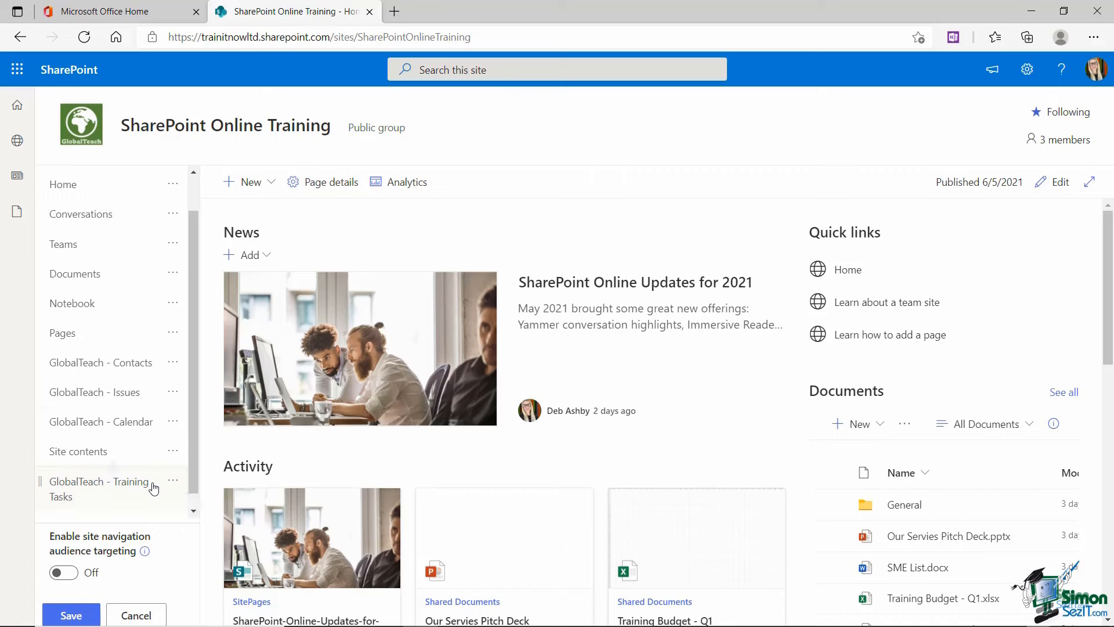
pyautogui.click(175, 485)
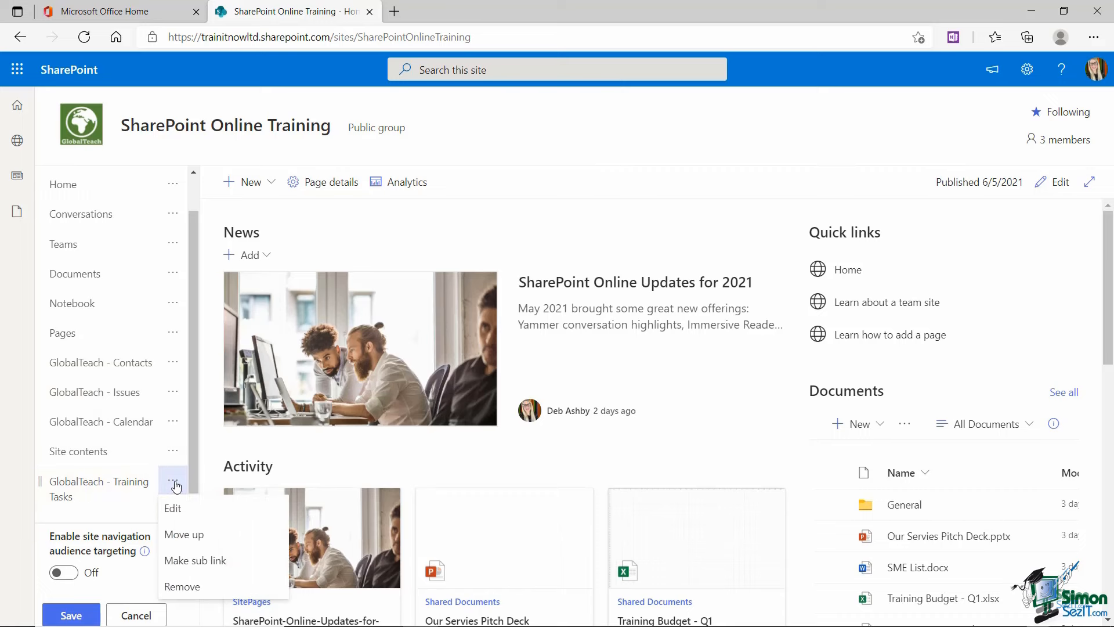
pyautogui.click(207, 535)
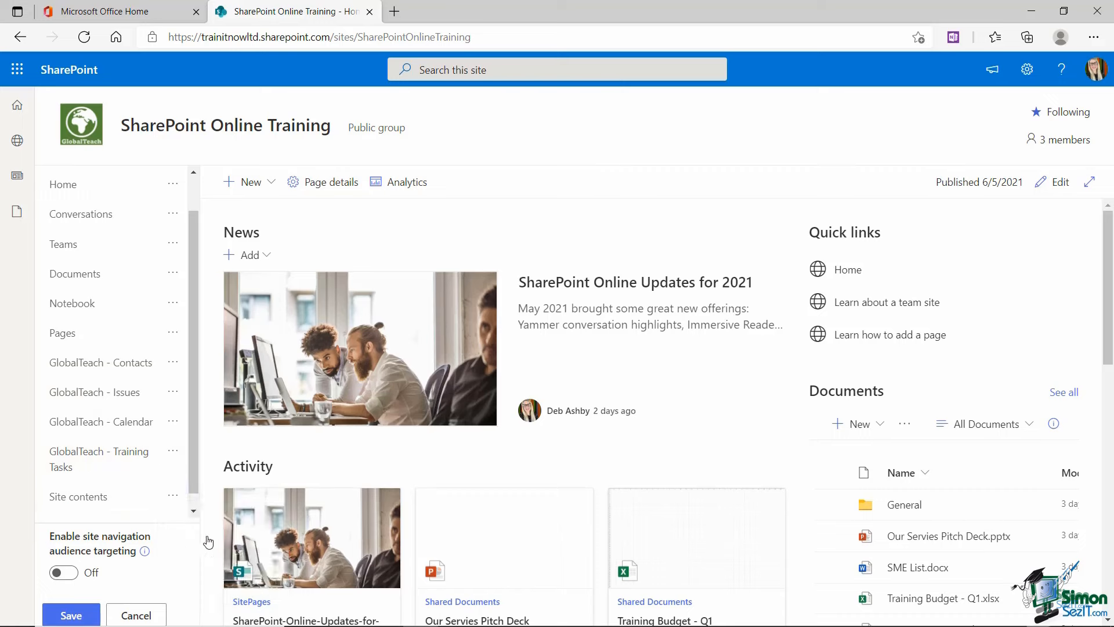
pyautogui.click(75, 619)
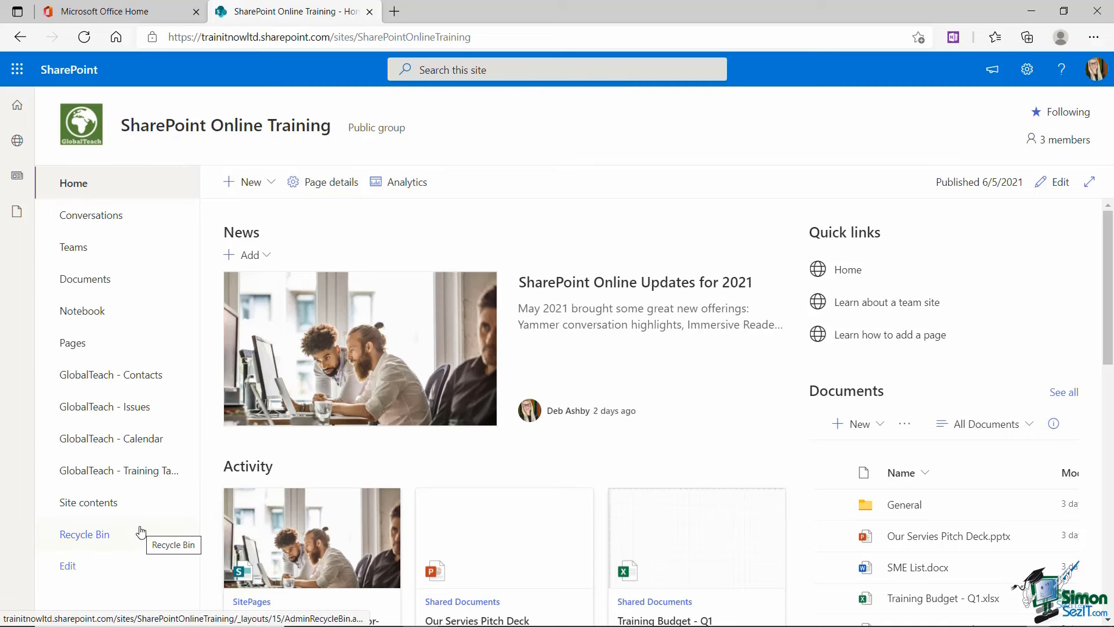
# Step: Open the training tasks list and review its task commands, list commands and settings page
pyautogui.click(132, 475)
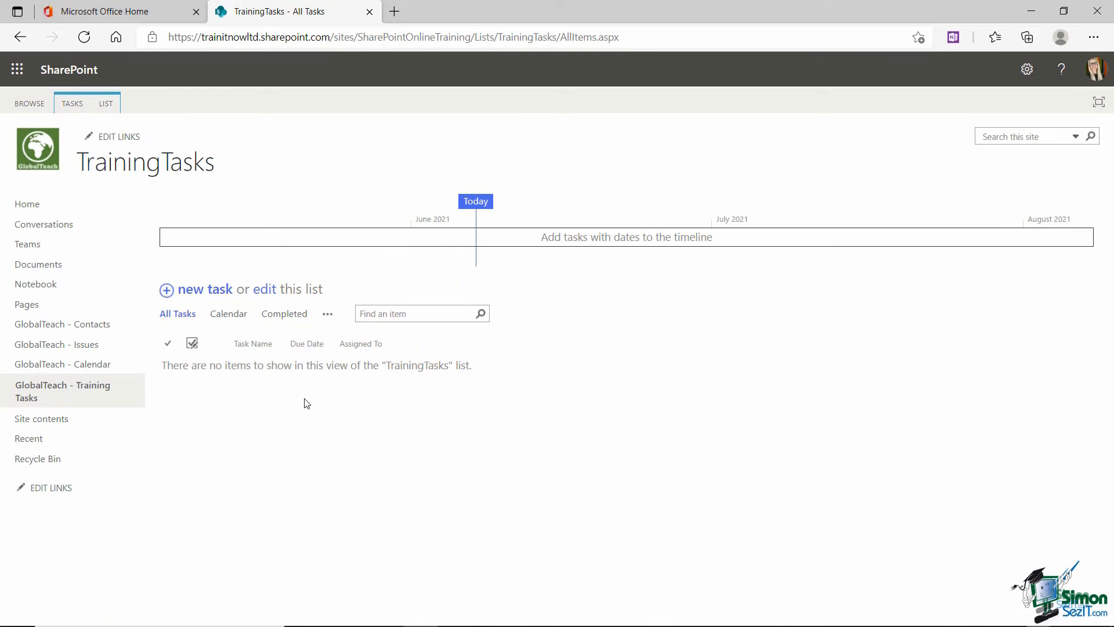
pyautogui.click(74, 107)
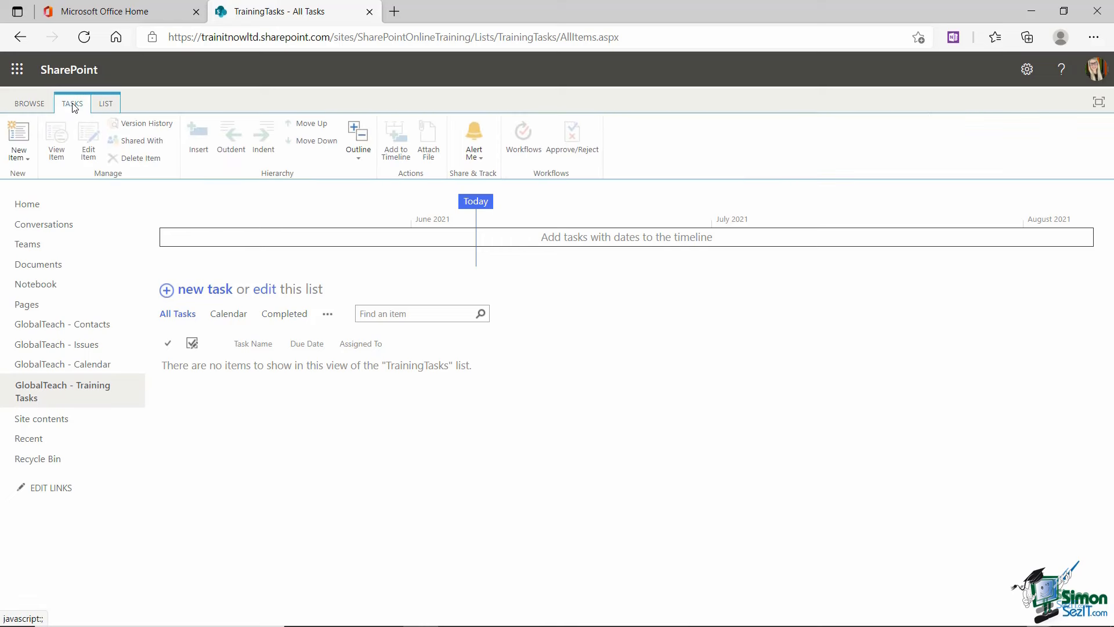
pyautogui.click(107, 106)
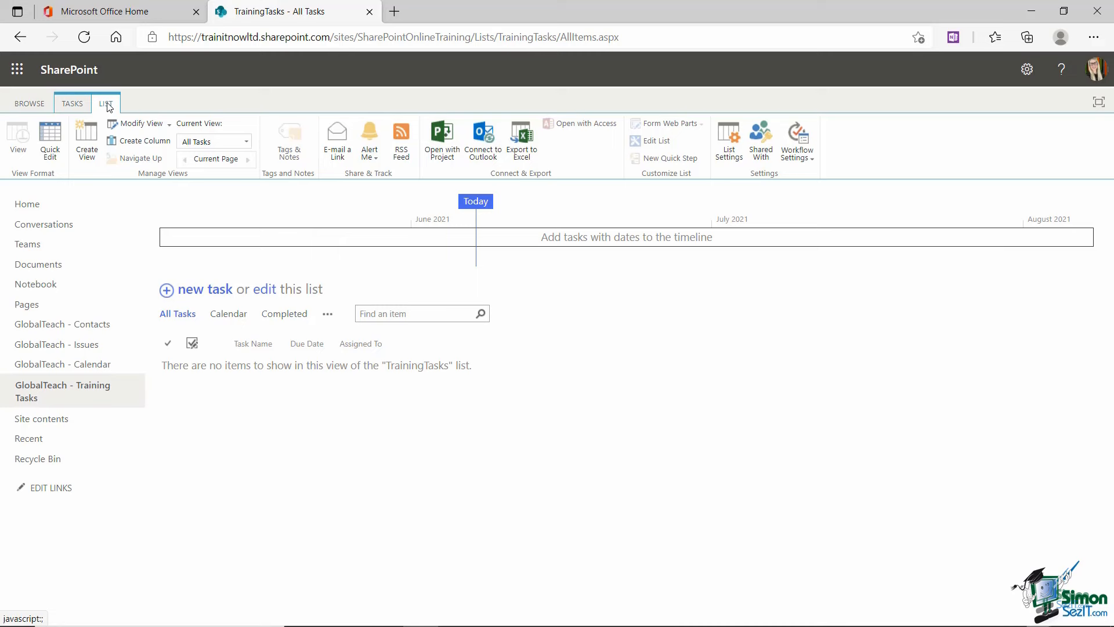
pyautogui.click(725, 146)
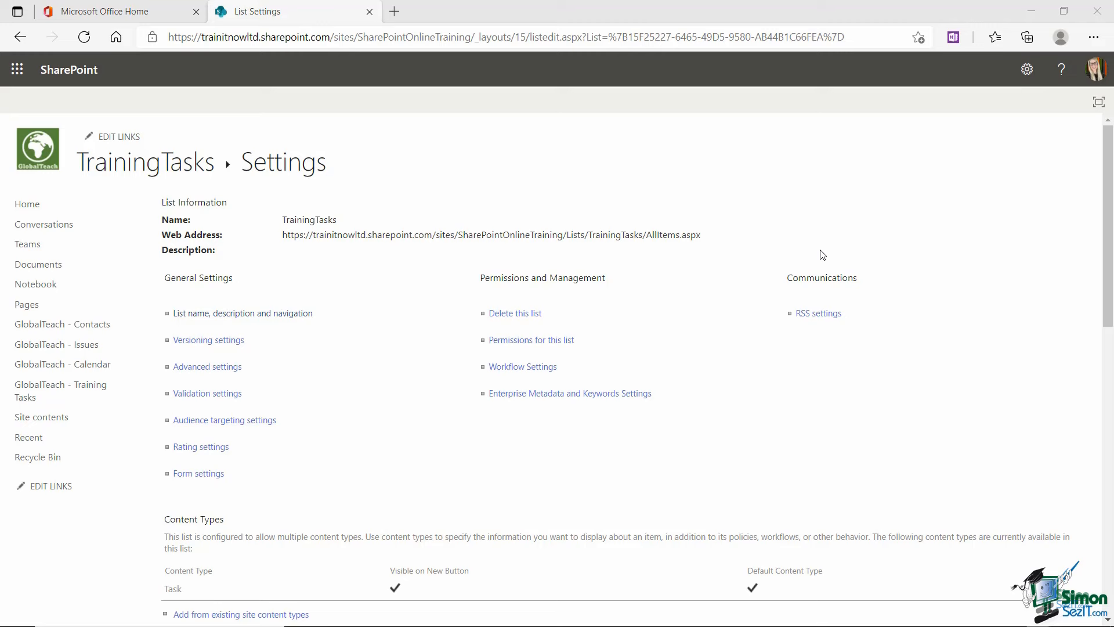
# Step: Rename the TrainingTasks list to GlobalTeach - Training Tasks in its general settings and save
pyautogui.click(75, 390)
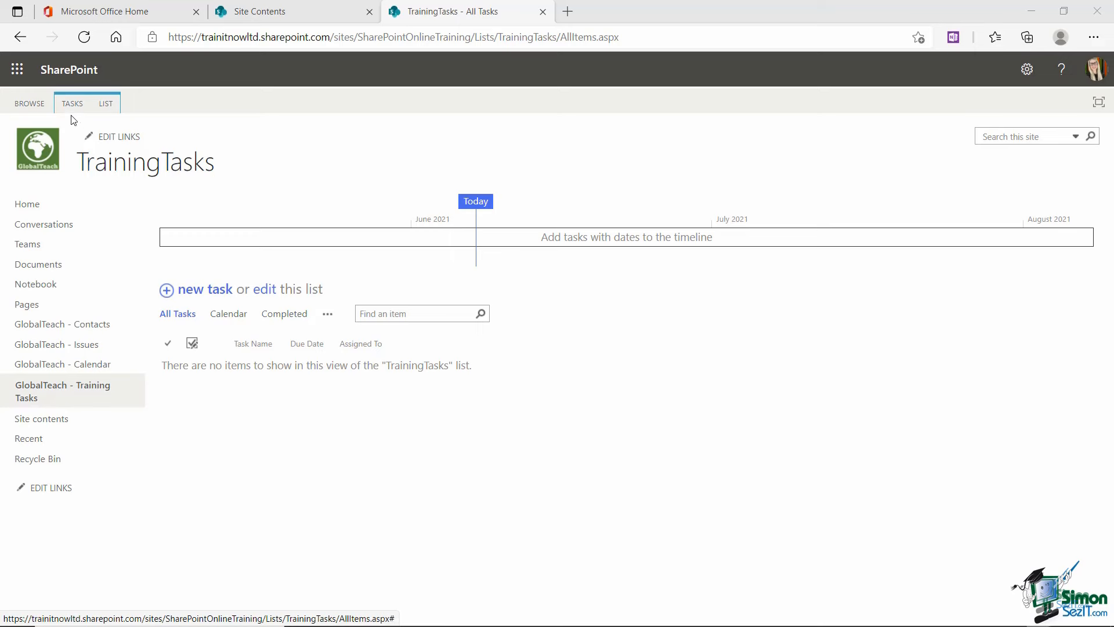
pyautogui.click(111, 110)
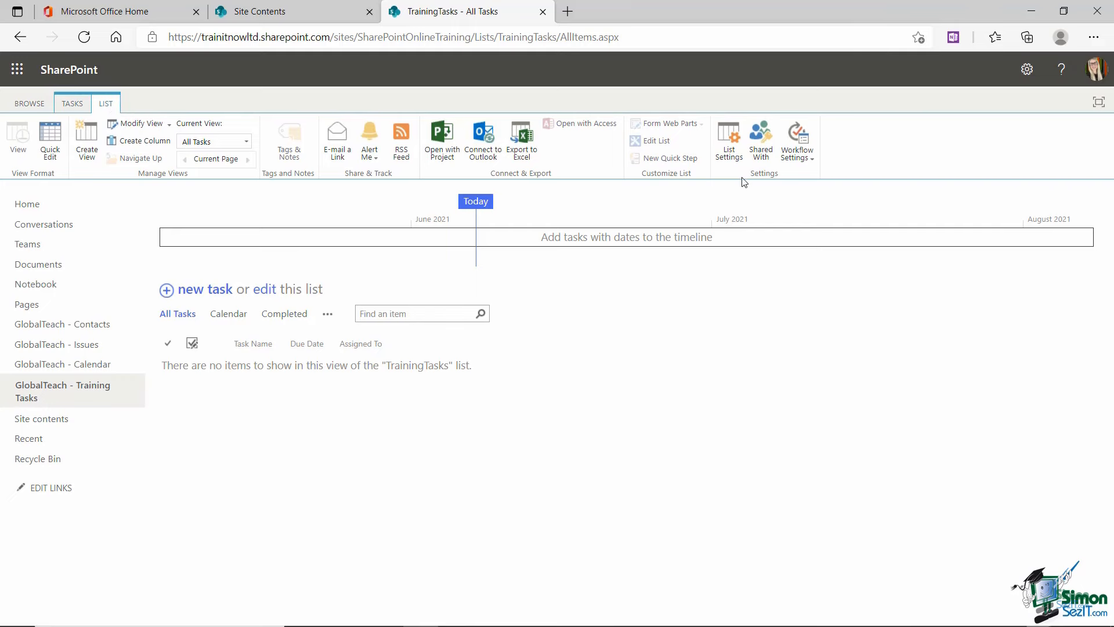
pyautogui.click(729, 137)
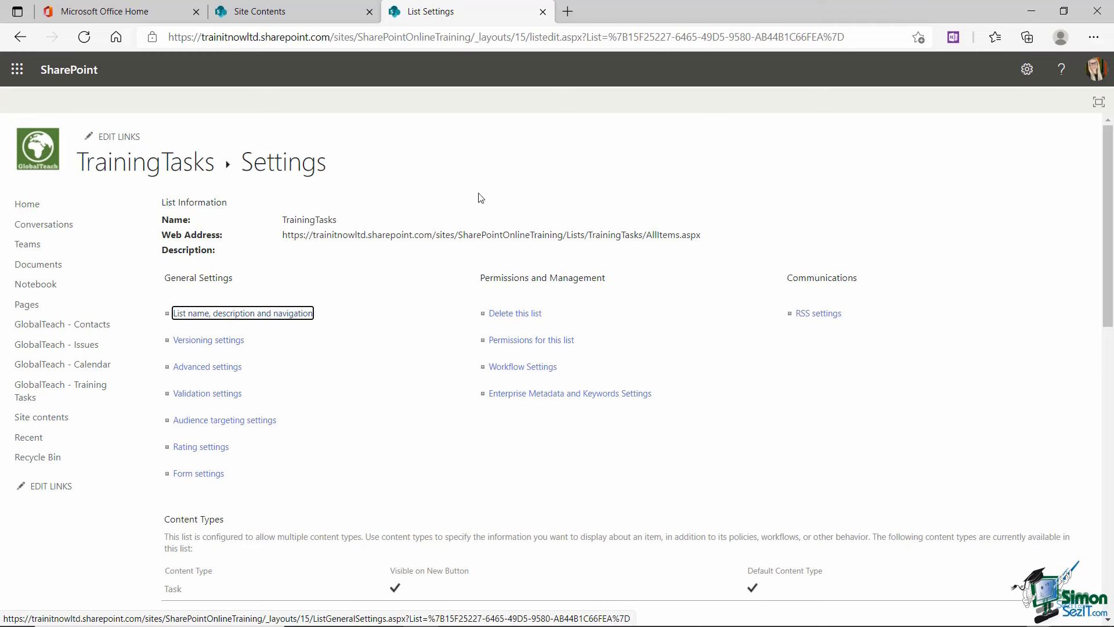
pyautogui.click(281, 316)
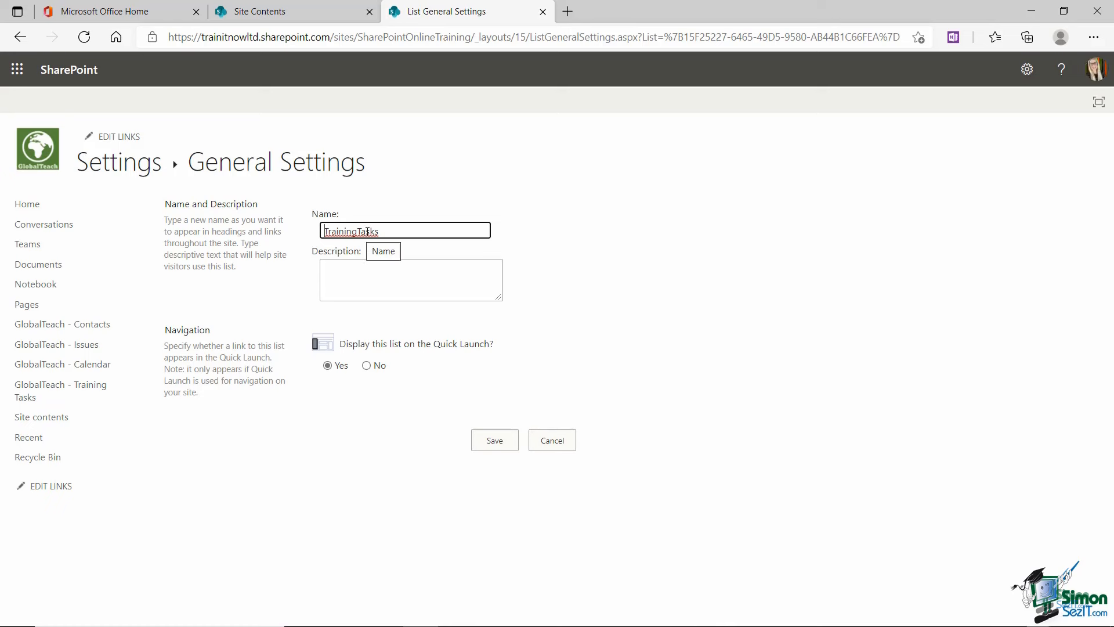
pyautogui.moveTo(379, 231); pyautogui.dragTo(301, 234)
pyautogui.write('G')
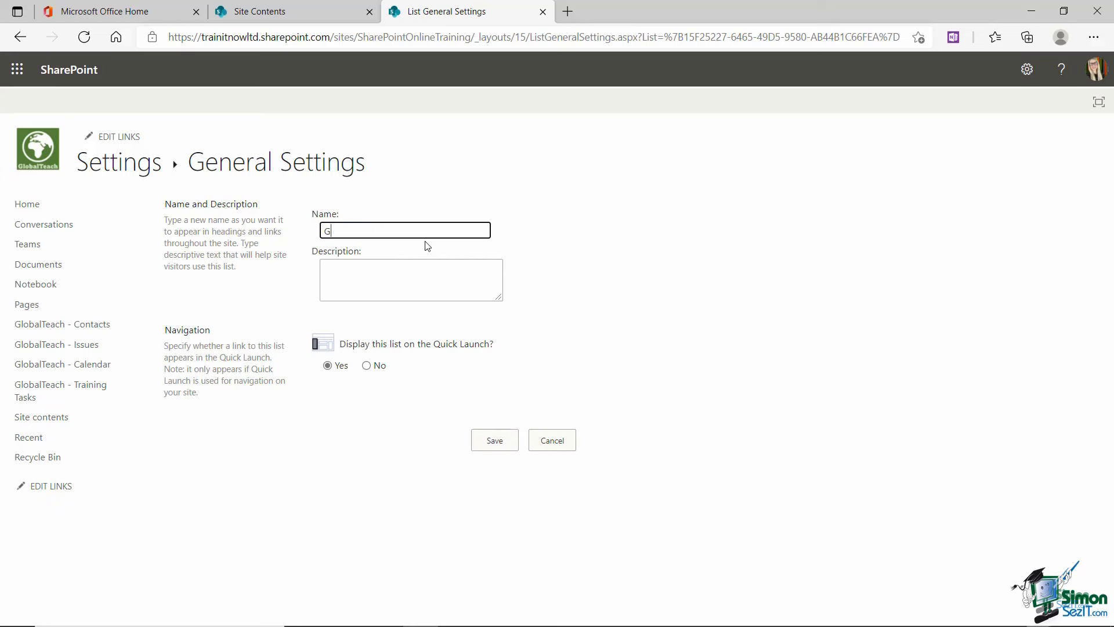
pyautogui.write('lobalTeach - Training Tasks')
pyautogui.click(496, 440)
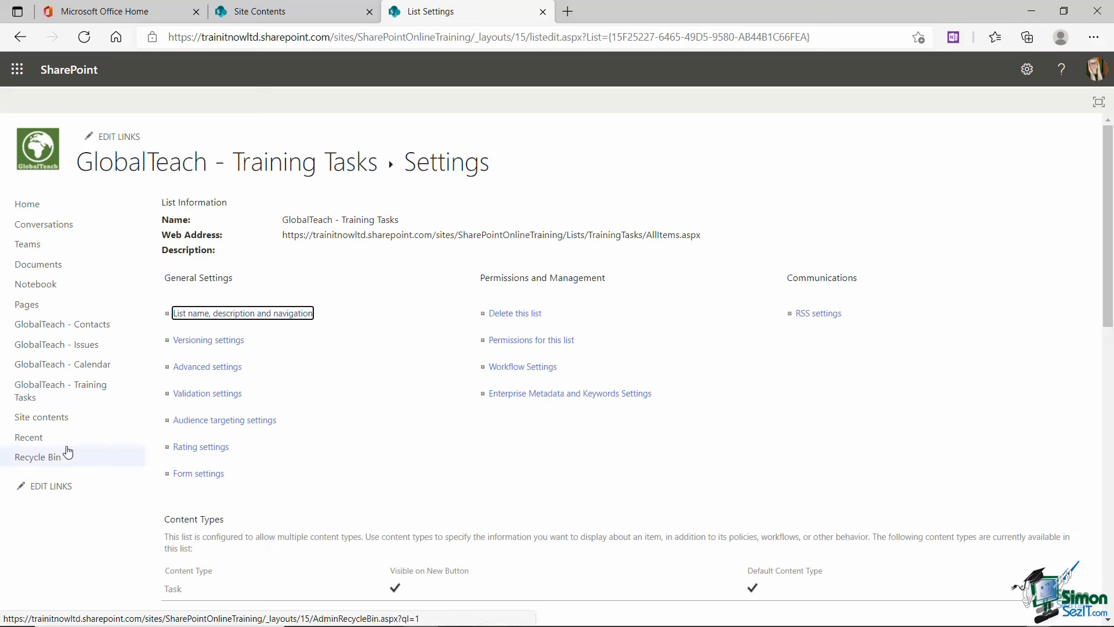
# Step: Start a new task in the renamed list named Write Course Outline for SharePoint Online, starting 6/14/2021 and due 6/21/2021
pyautogui.click(67, 386)
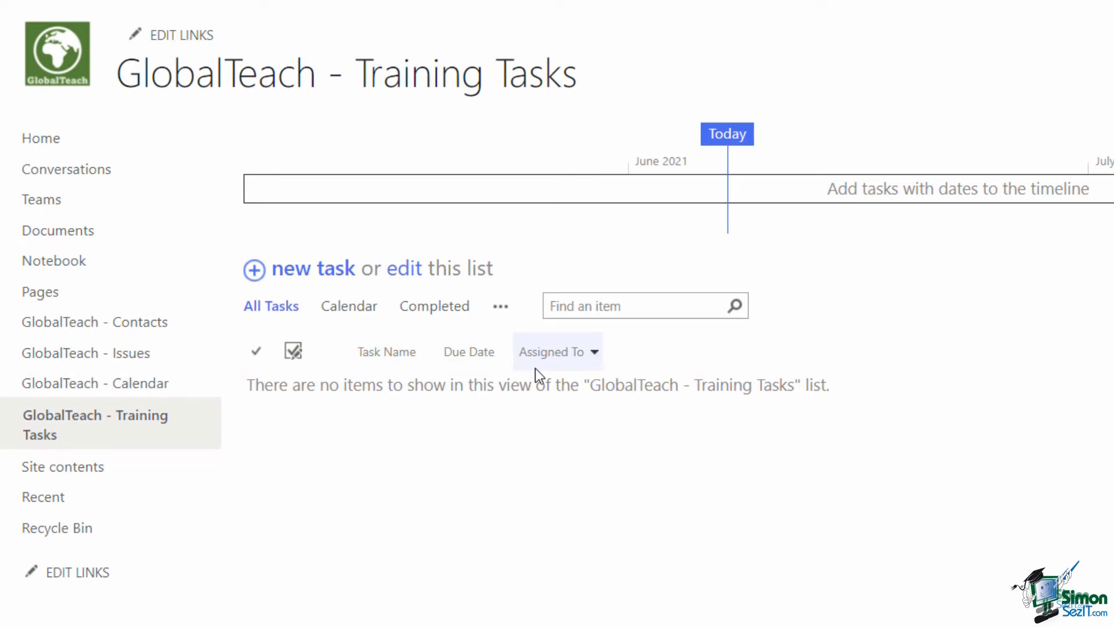
pyautogui.click(328, 273)
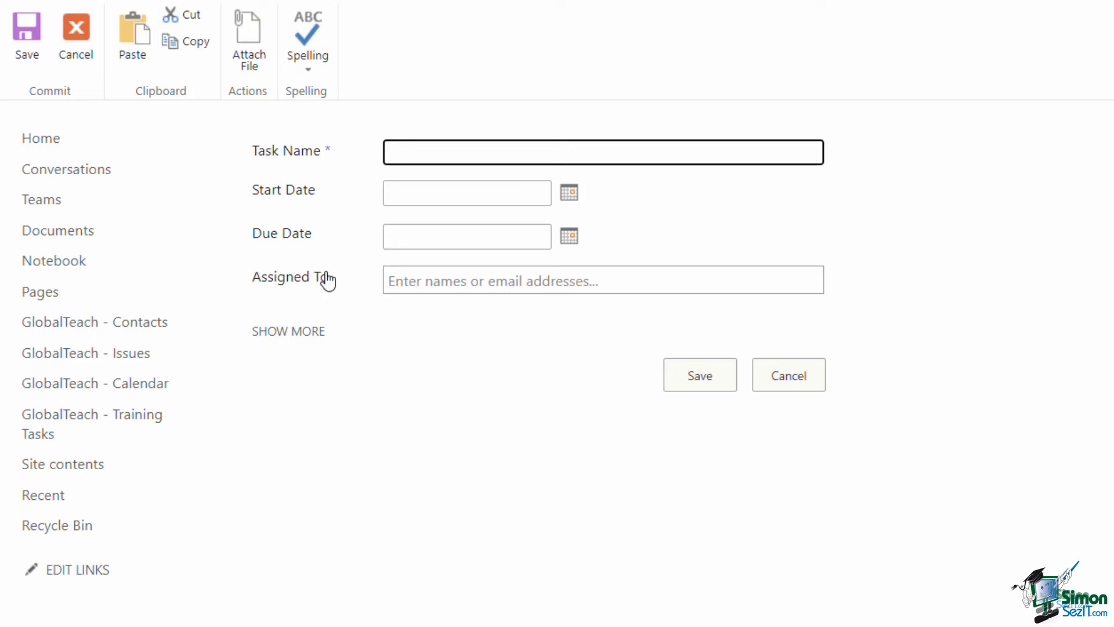
pyautogui.write('Write Course Outline for SharePoint Online')
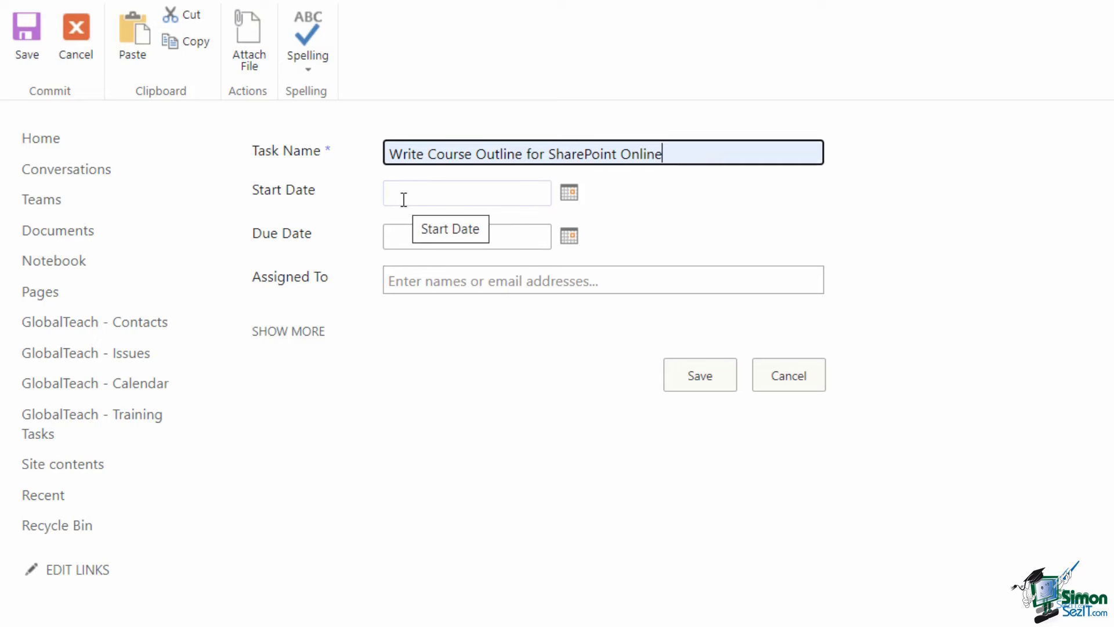
pyautogui.click(571, 201)
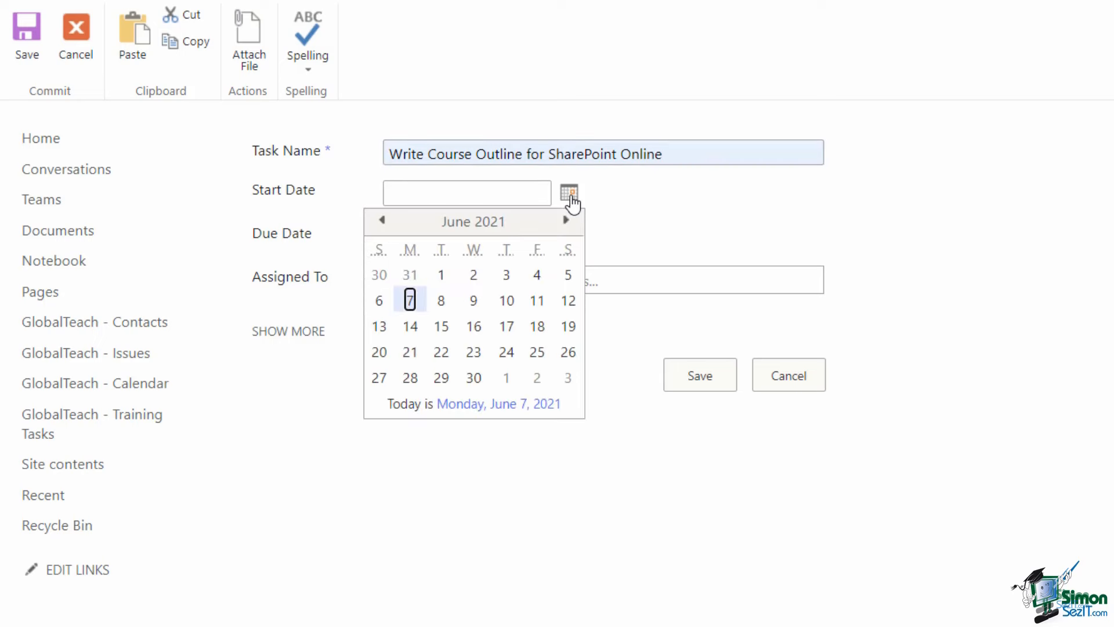
pyautogui.click(410, 329)
pyautogui.click(563, 244)
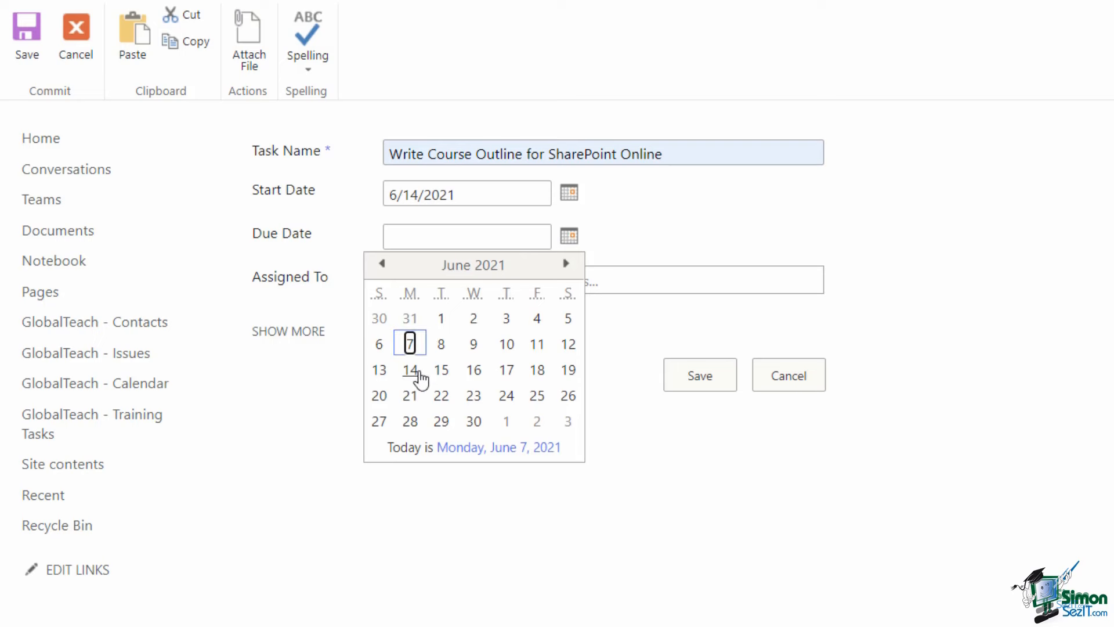
pyautogui.click(411, 398)
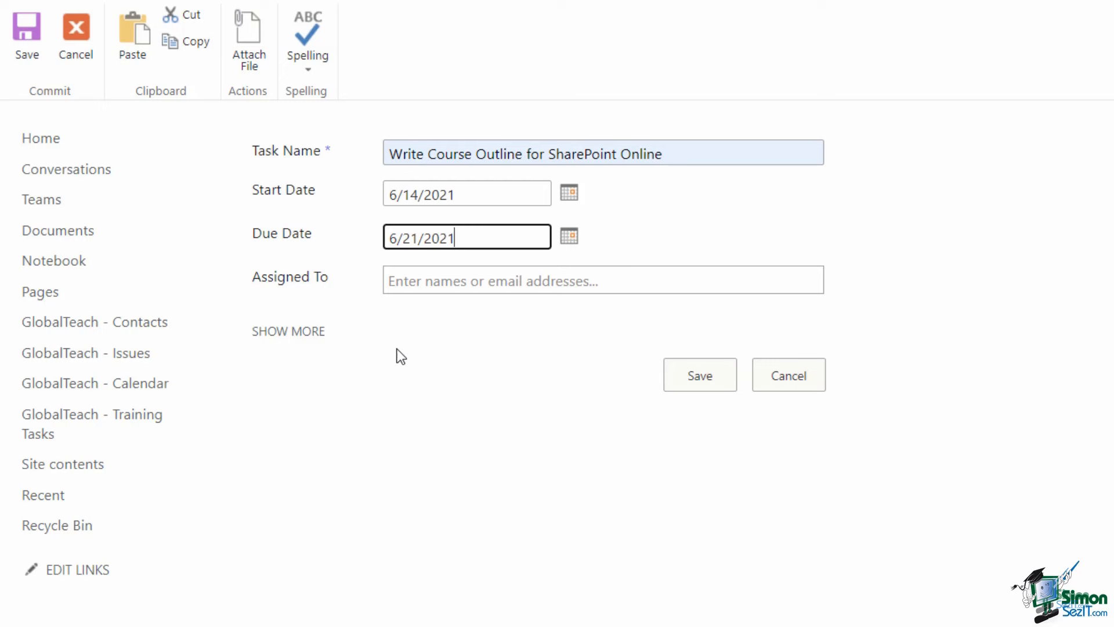
# Step: Assign the course outline task to the site owner by name and save the task
pyautogui.click(400, 278)
pyautogui.write('deb')
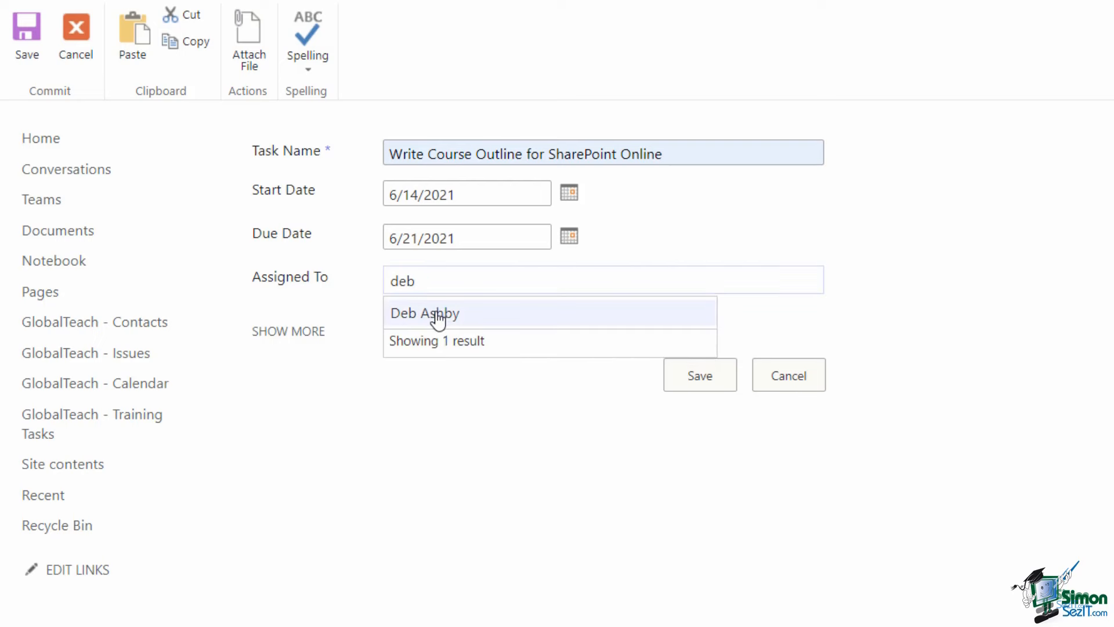
pyautogui.click(441, 316)
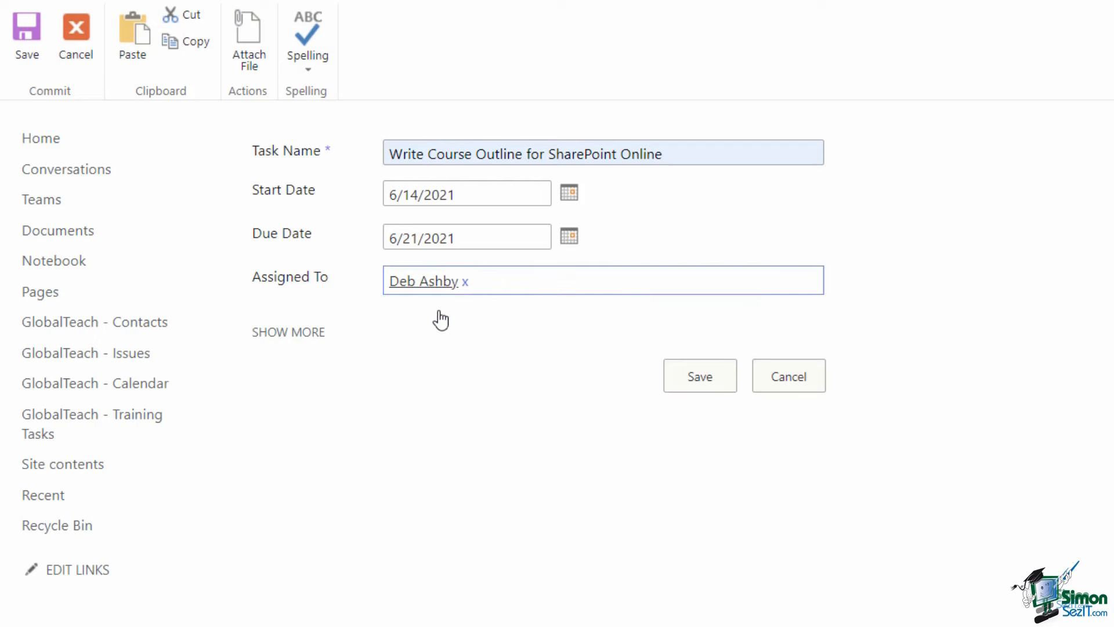
pyautogui.click(697, 380)
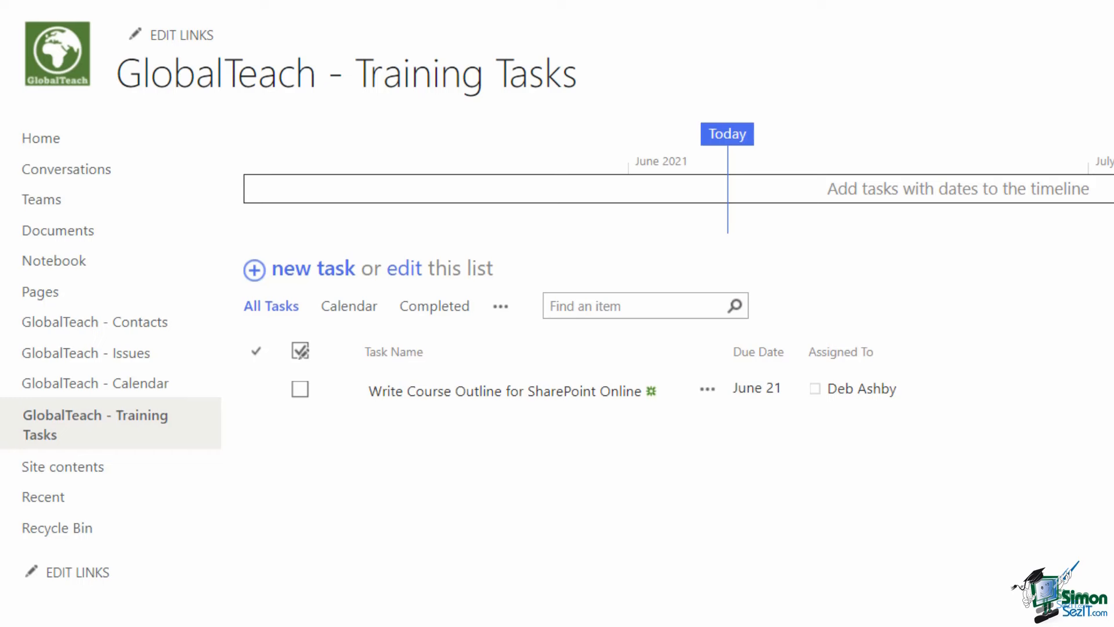
# Step: Start another new task with all its fields shown and name it Research SharePoint Updates
pyautogui.click(324, 270)
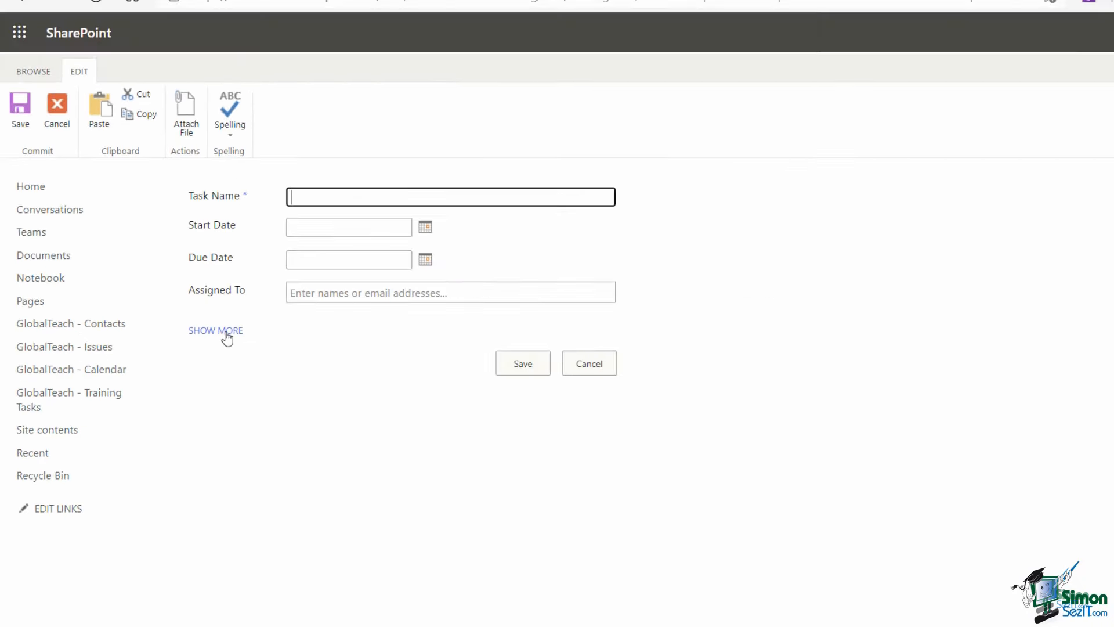
pyautogui.click(227, 335)
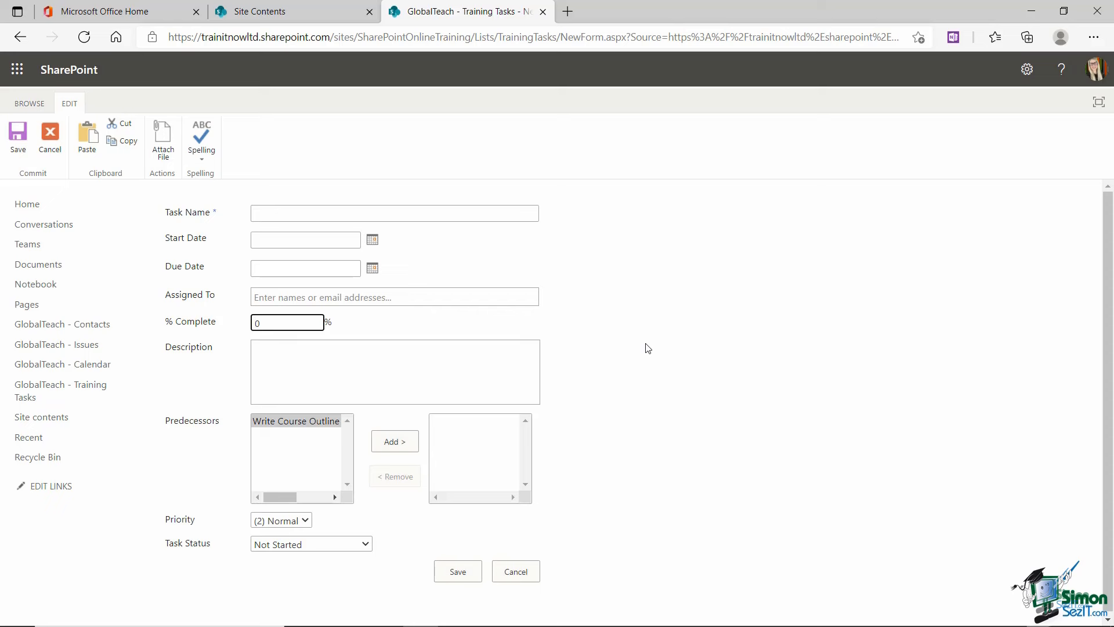
pyautogui.click(263, 214)
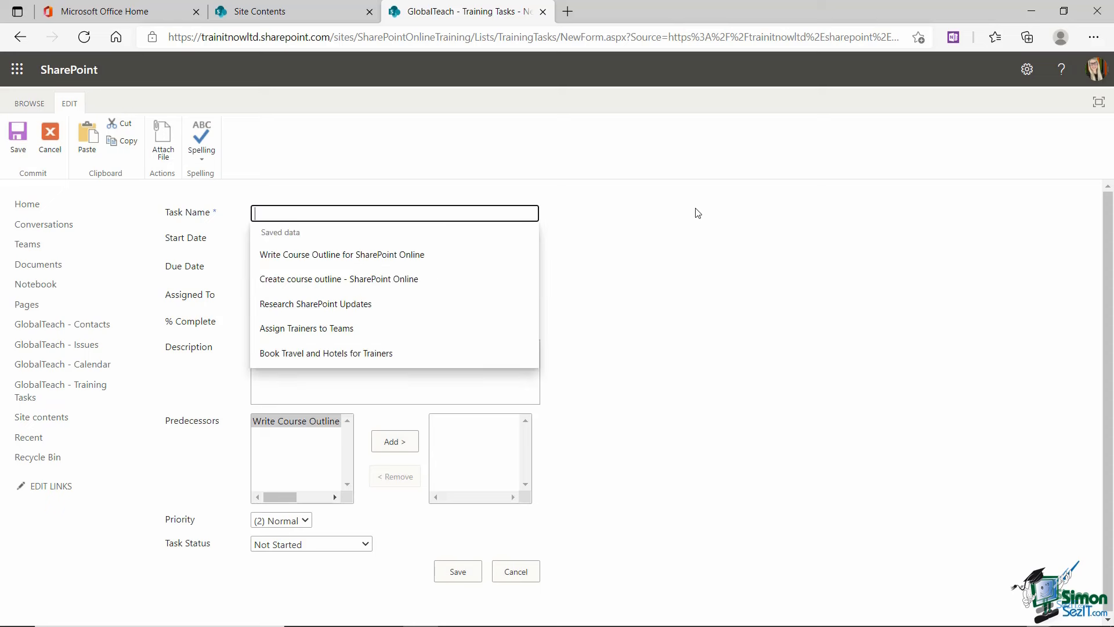
pyautogui.press('Down')
pyautogui.click(447, 297)
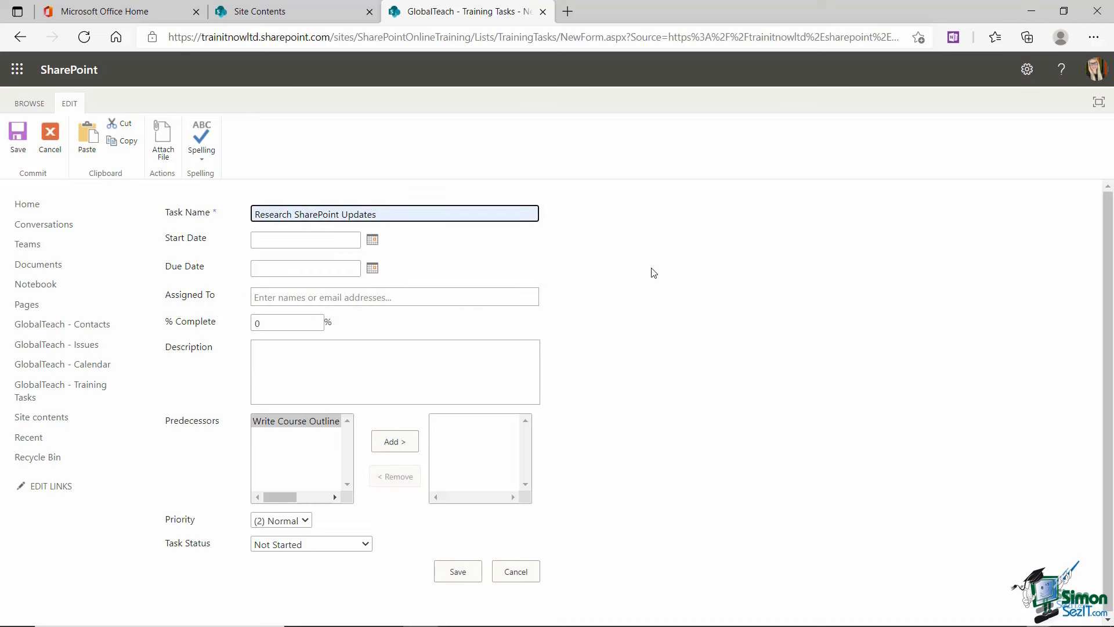
# Step: Set the research task to start on 6/8/2021 and be due on 6/10/2021, and assign it to the site owner by name
pyautogui.click(372, 242)
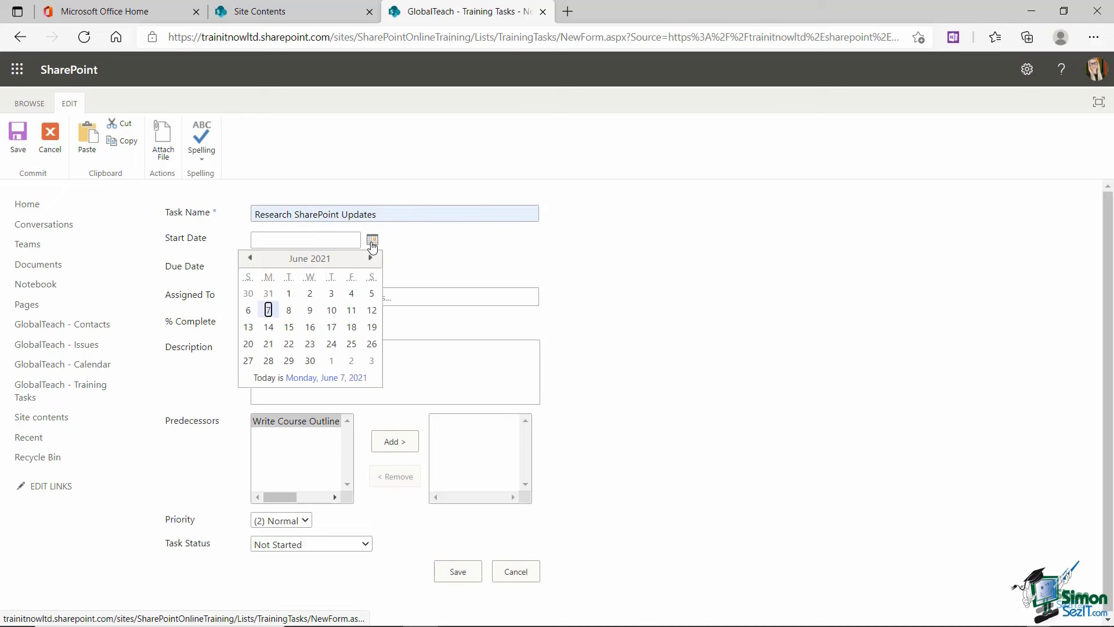
pyautogui.click(289, 315)
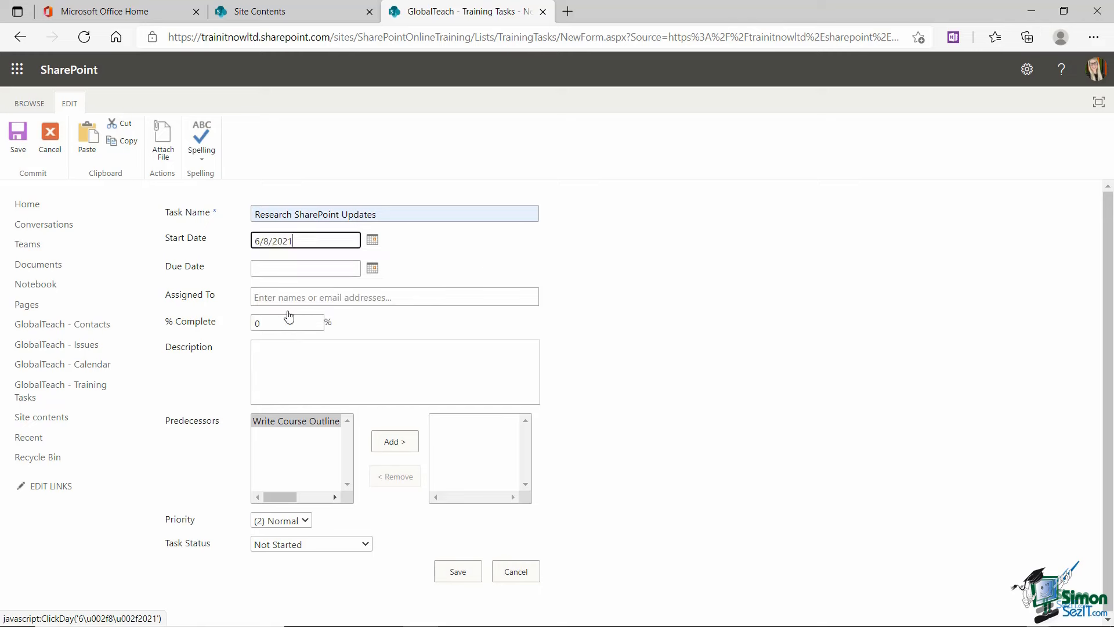
pyautogui.click(372, 268)
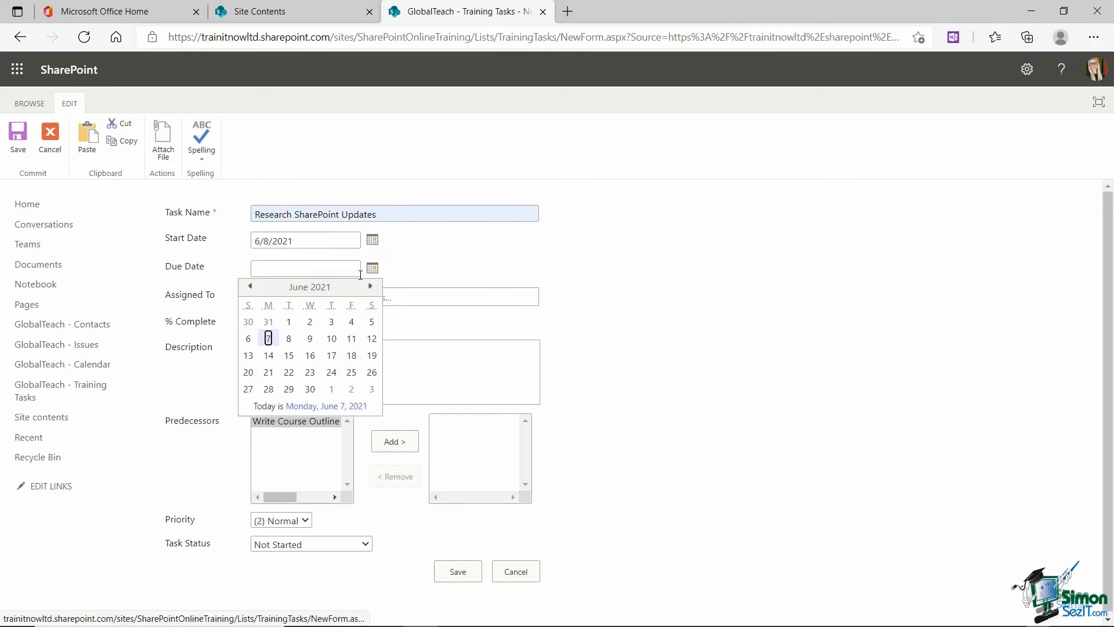
pyautogui.click(333, 343)
pyautogui.click(514, 292)
pyautogui.write('deb')
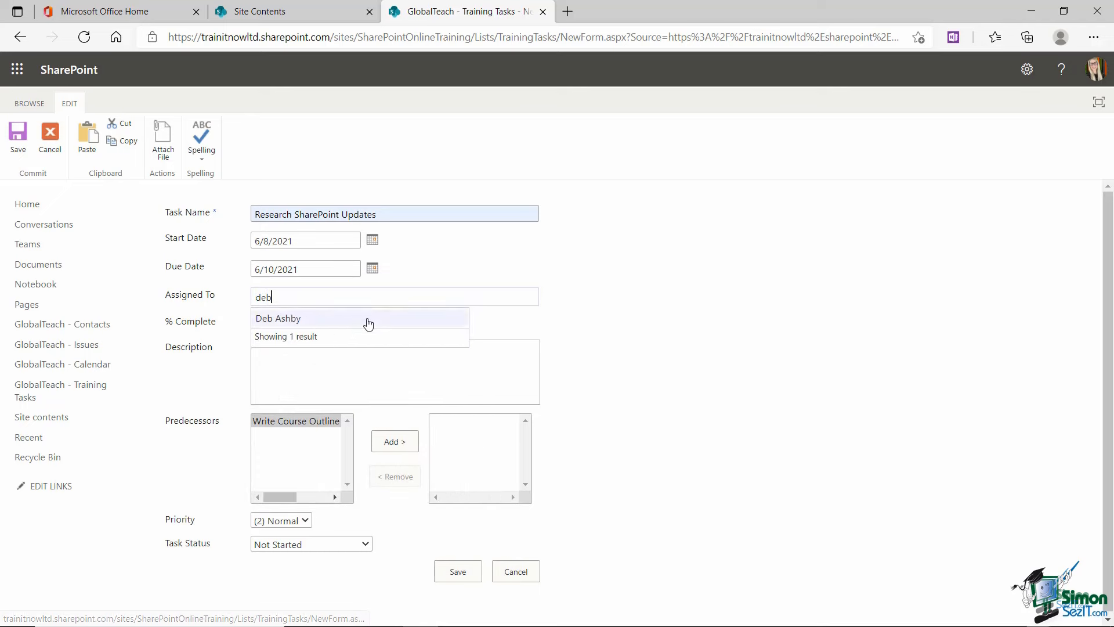
pyautogui.click(368, 323)
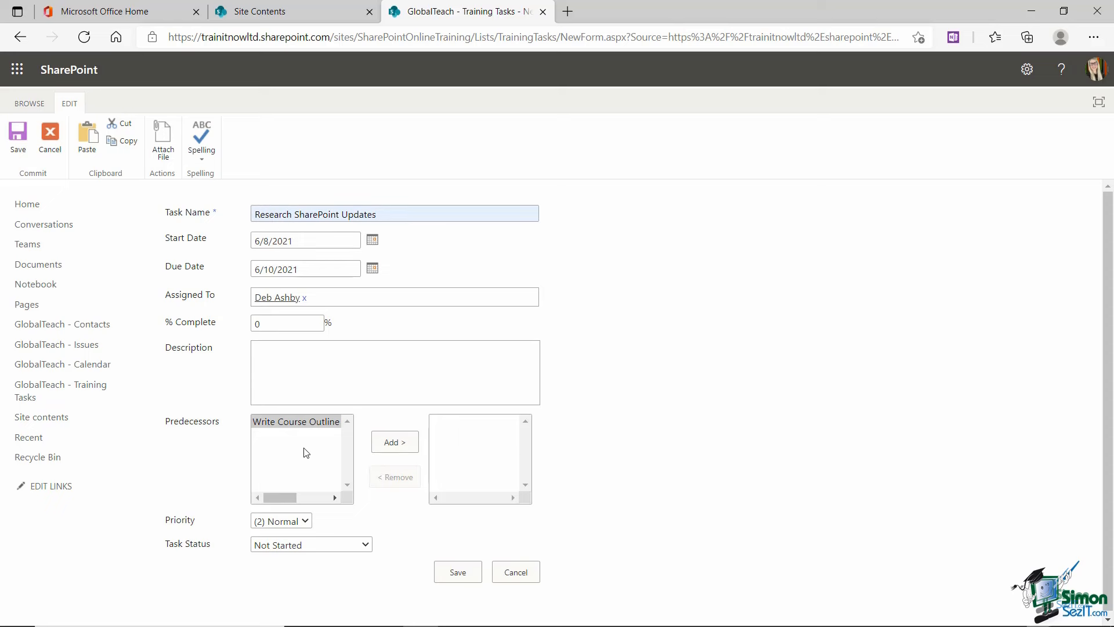
# Step: Choose (2) Normal priority and Not Started status for the research task without predecessors, and save it
pyautogui.click(313, 464)
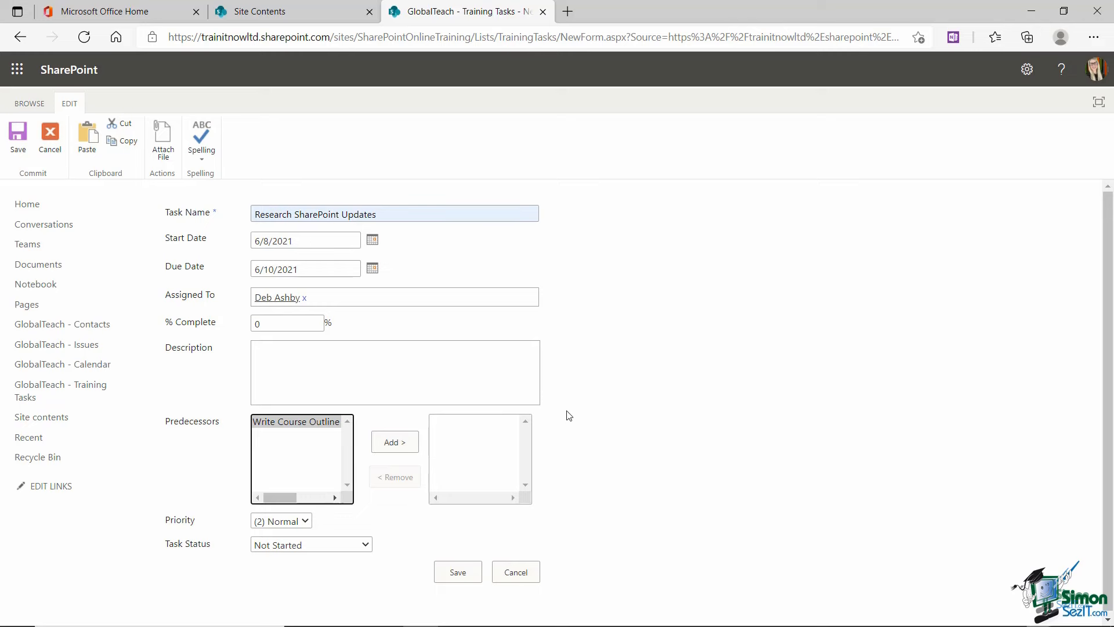
pyautogui.click(306, 521)
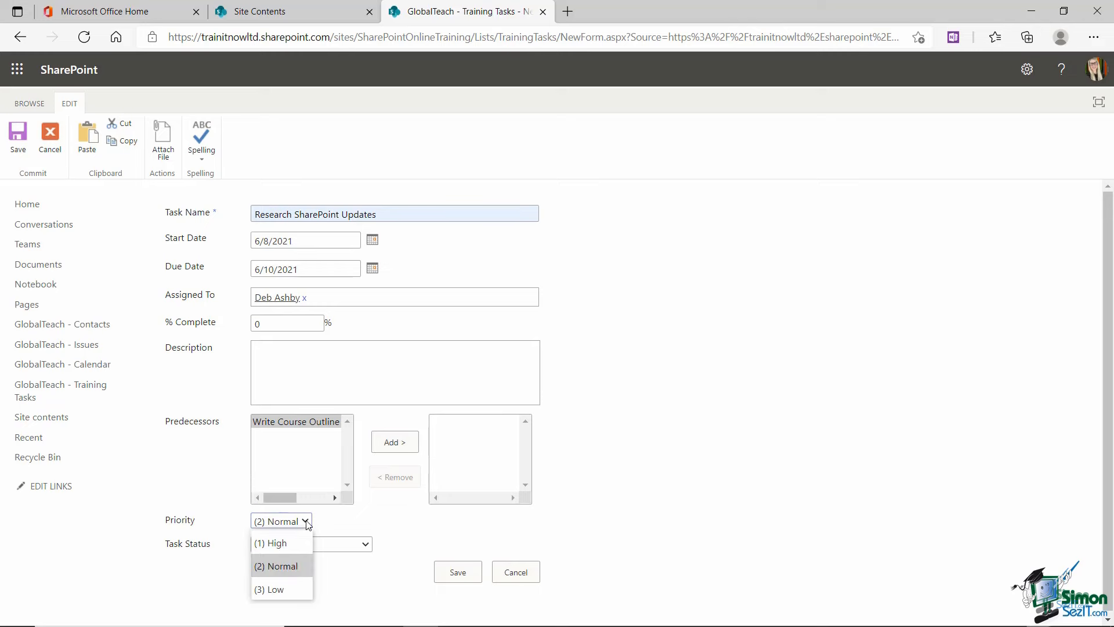
pyautogui.click(273, 568)
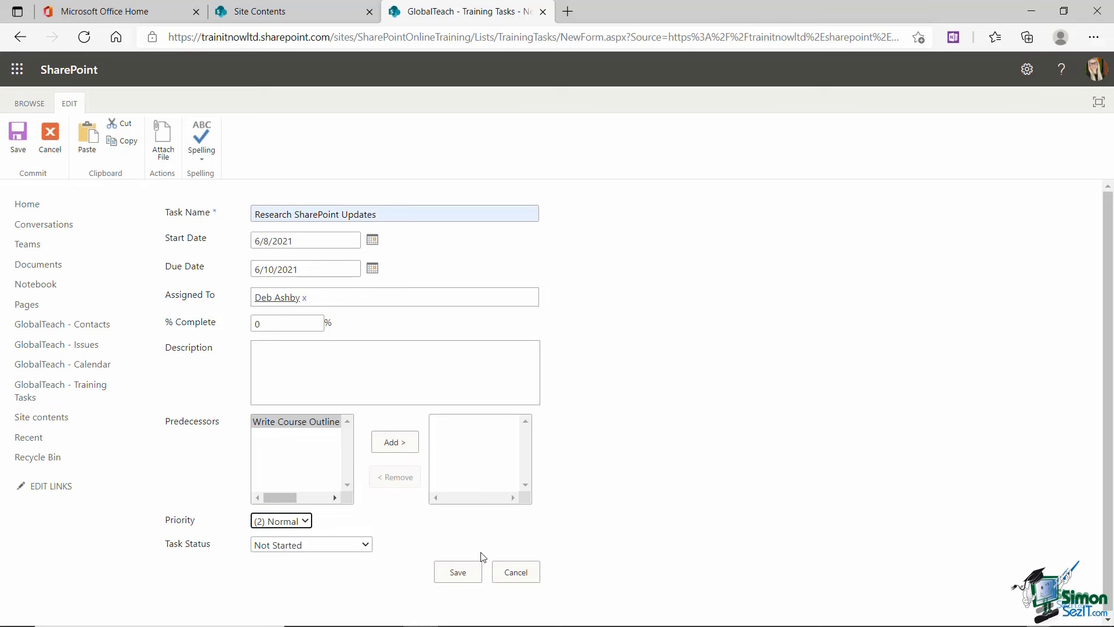
pyautogui.click(366, 547)
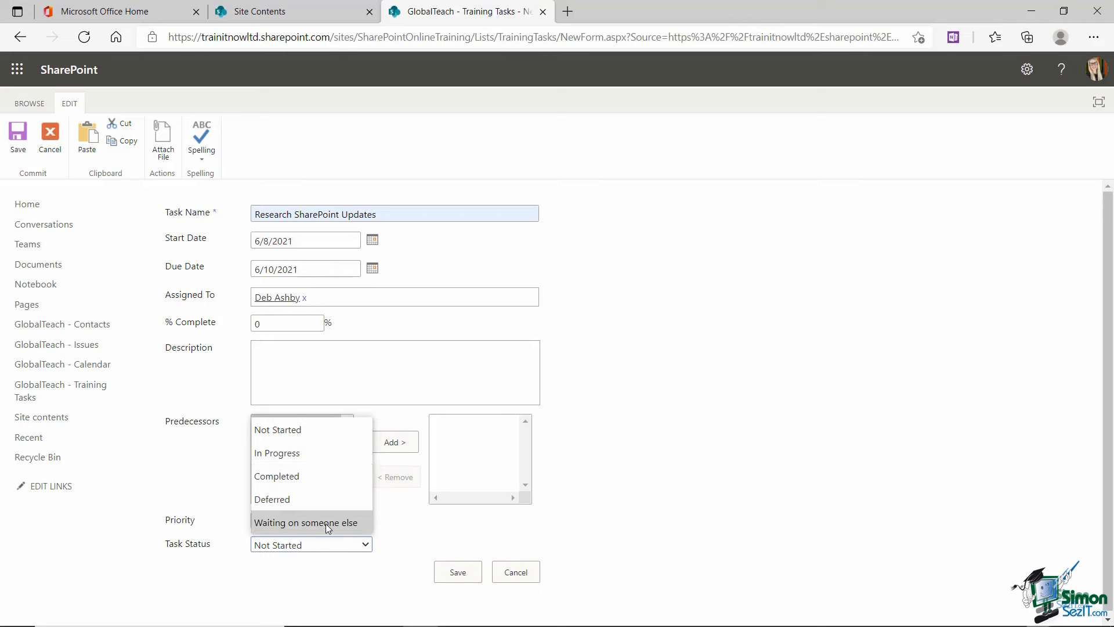
pyautogui.click(304, 431)
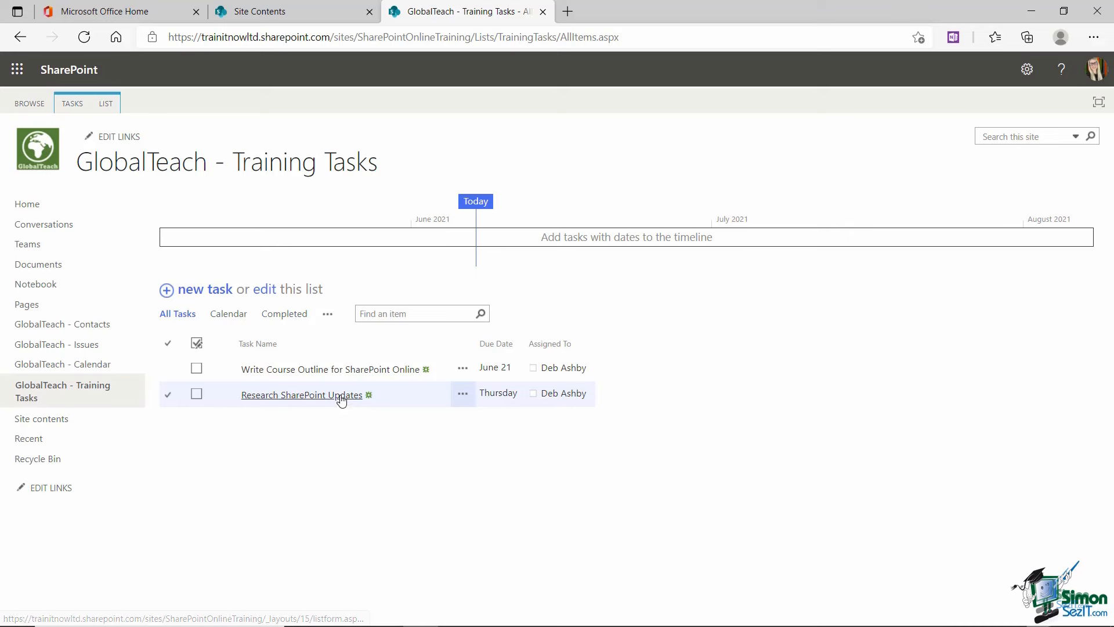
# Step: Edit the Research SharePoint Updates task to 50% complete with the status In Progress and save it
pyautogui.click(463, 394)
pyautogui.click(462, 394)
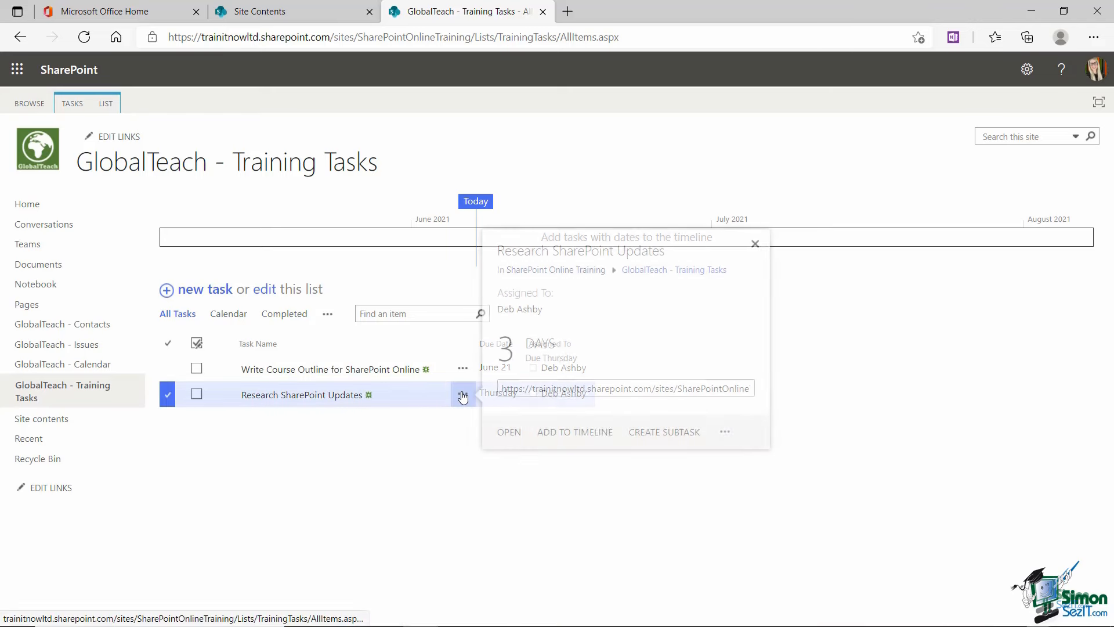
pyautogui.click(730, 433)
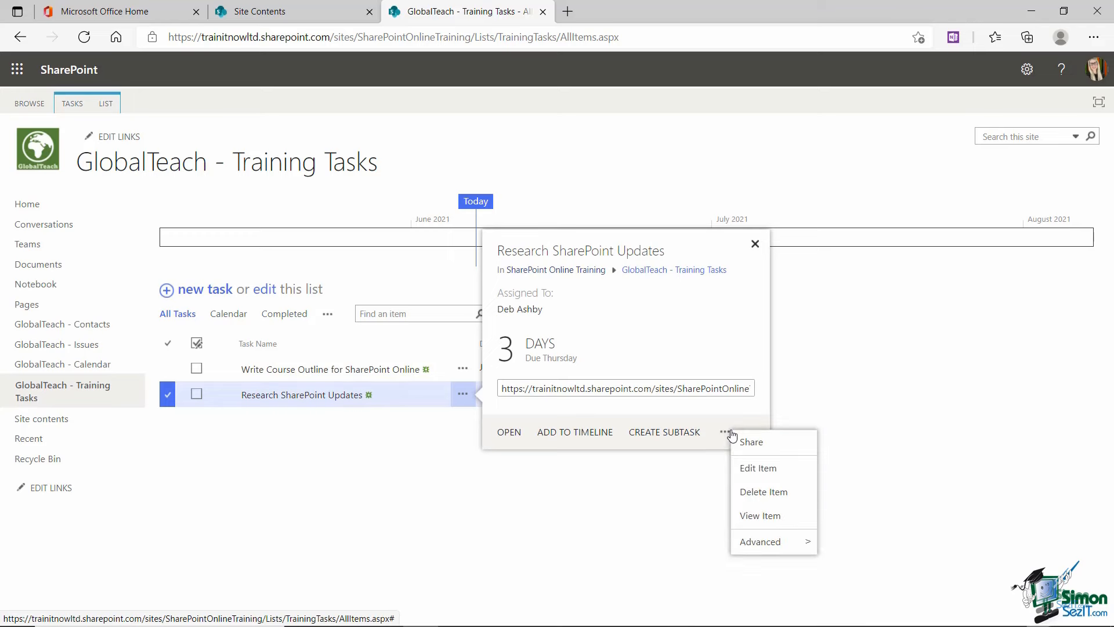
pyautogui.click(798, 467)
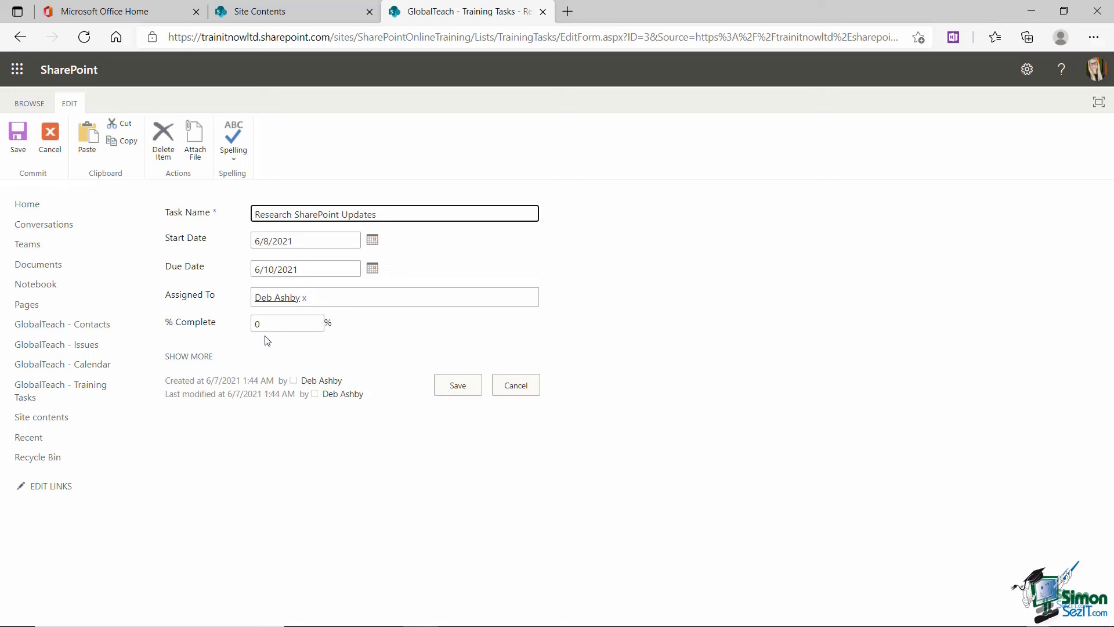
pyautogui.click(200, 356)
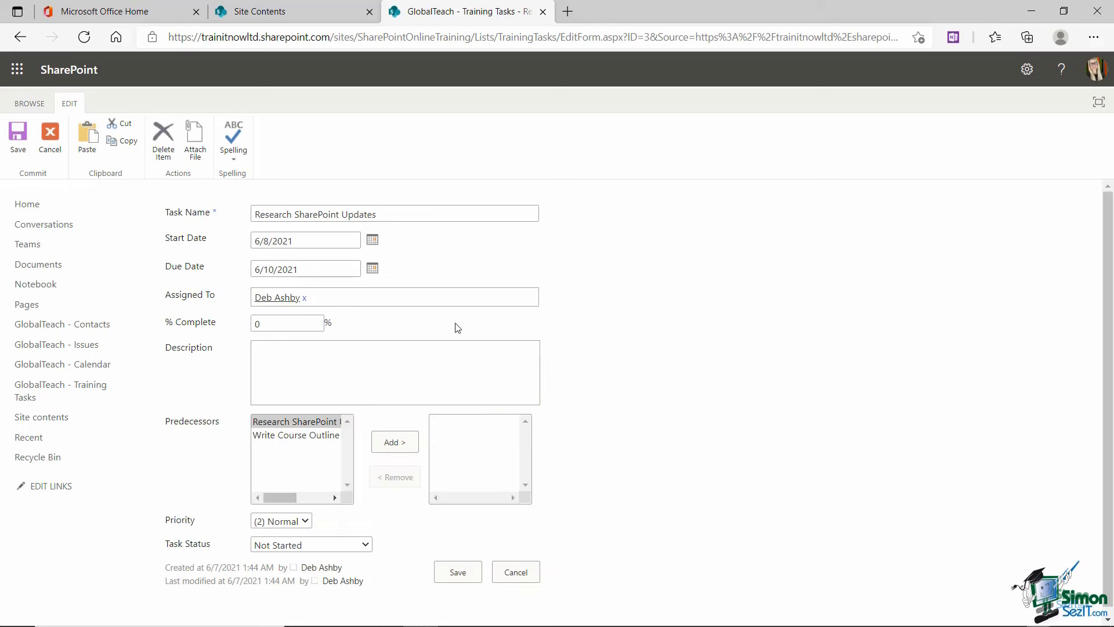
pyautogui.doubleClick(268, 326)
pyautogui.write('50')
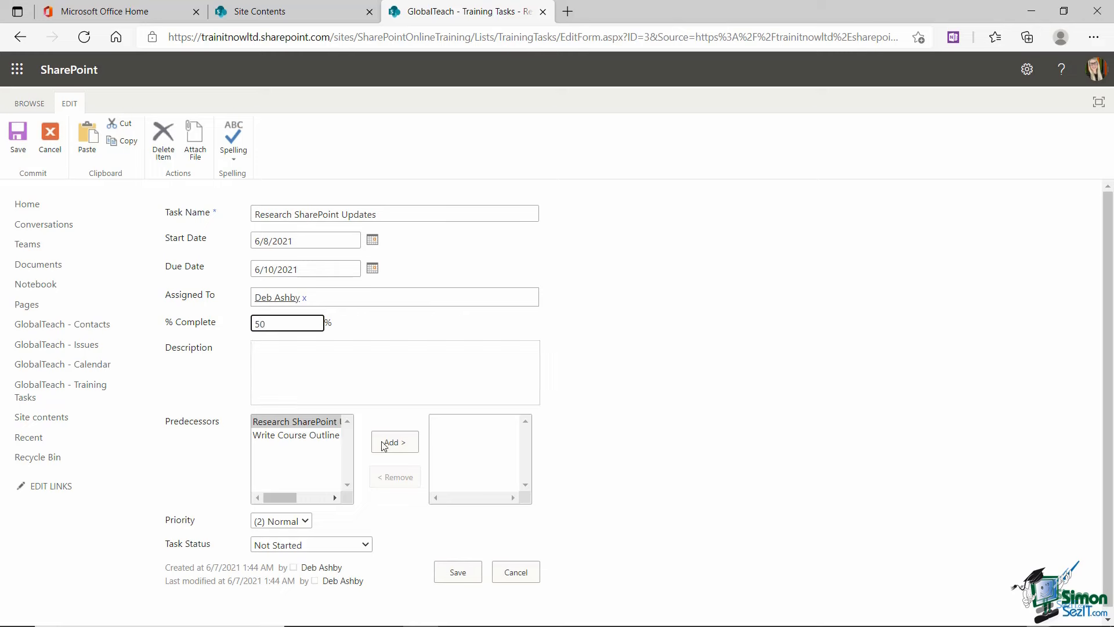
pyautogui.click(366, 545)
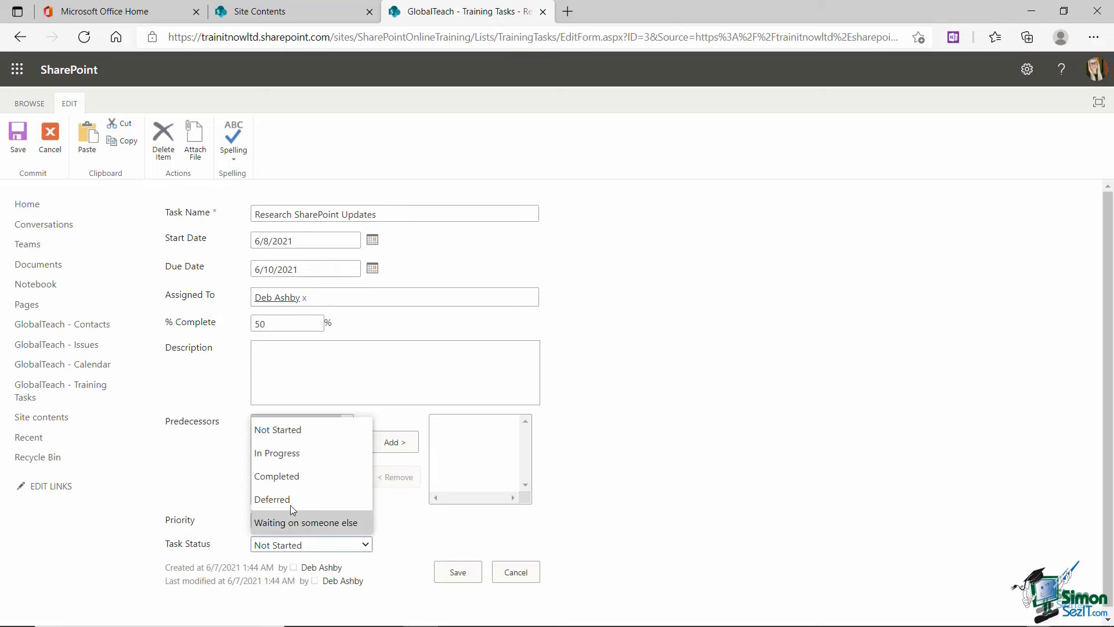
pyautogui.click(301, 453)
pyautogui.click(459, 575)
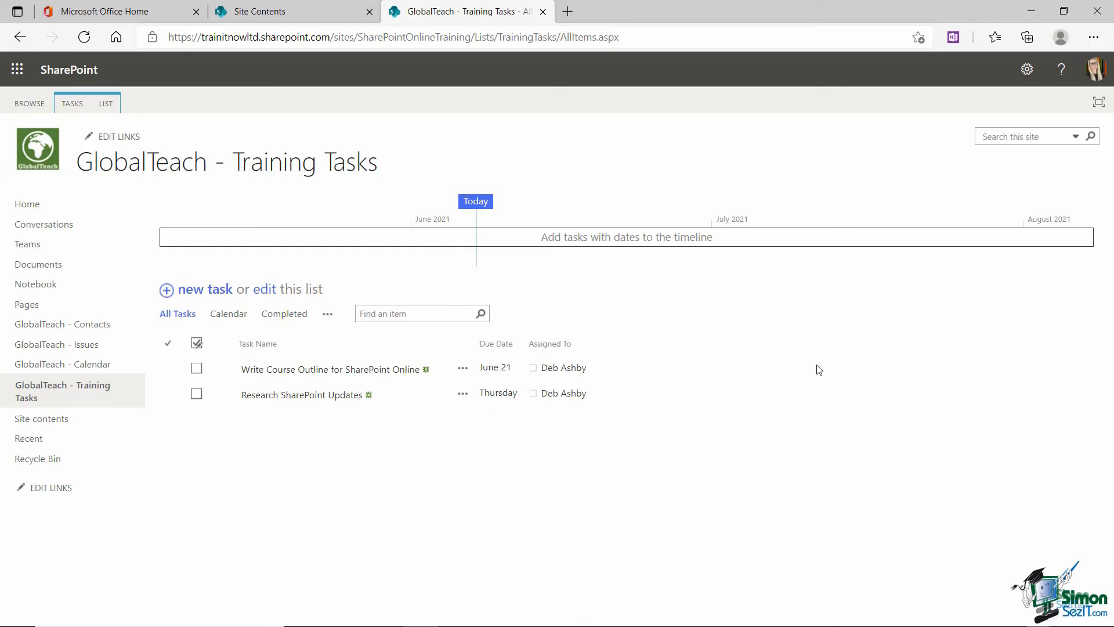
# Step: Reopen the Research SharePoint Updates task for editing, set it to 100% complete with the status Completed, and save
pyautogui.click(299, 397)
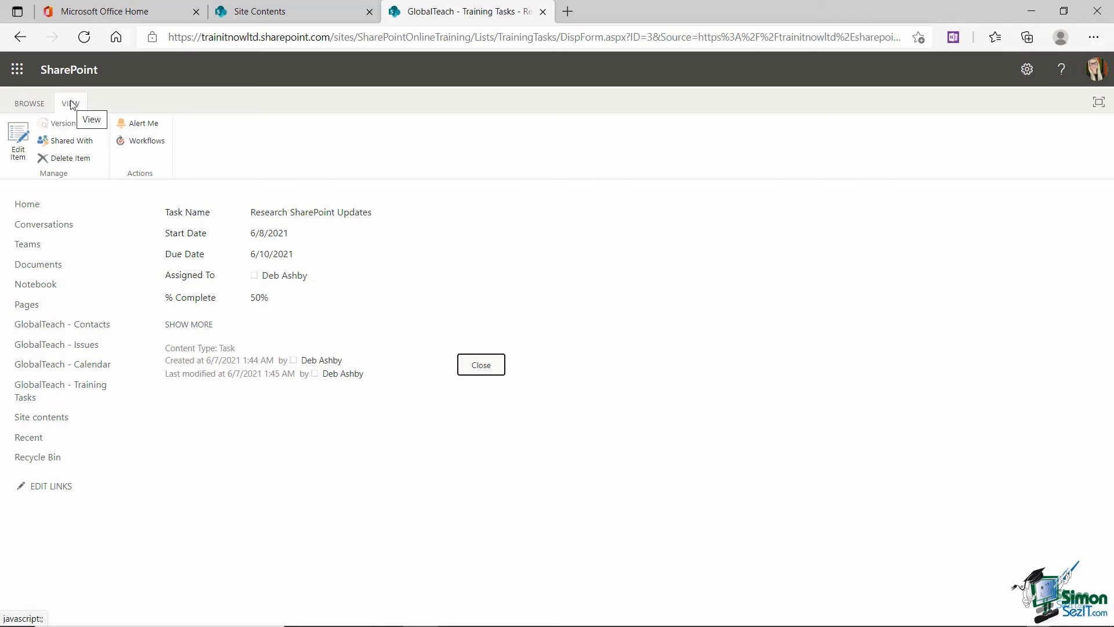
pyautogui.click(20, 151)
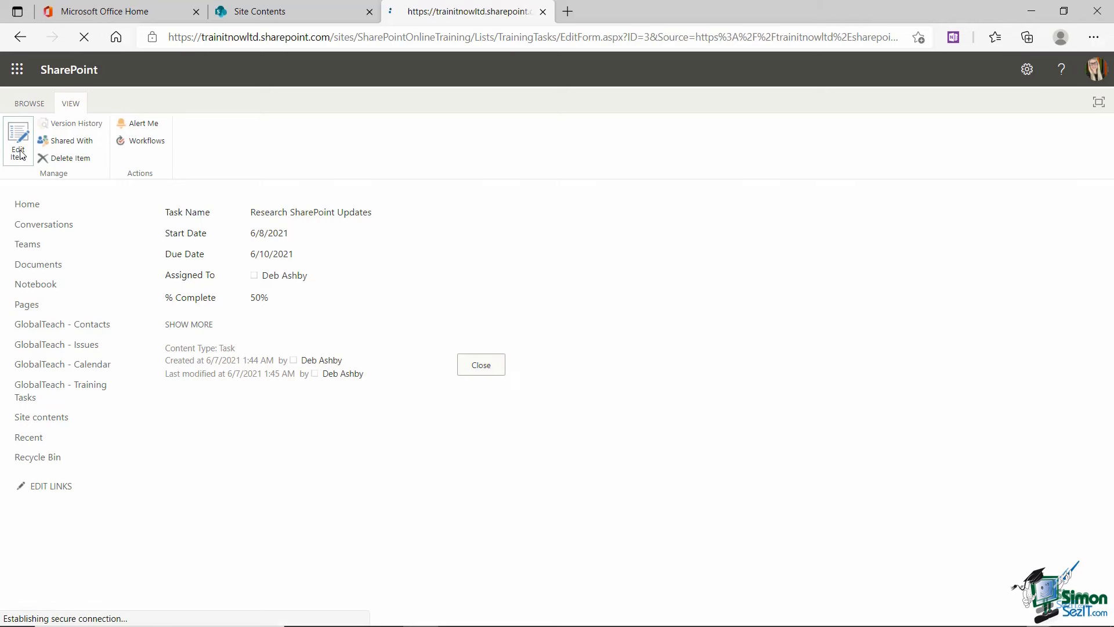
pyautogui.doubleClick(287, 325)
pyautogui.write('100')
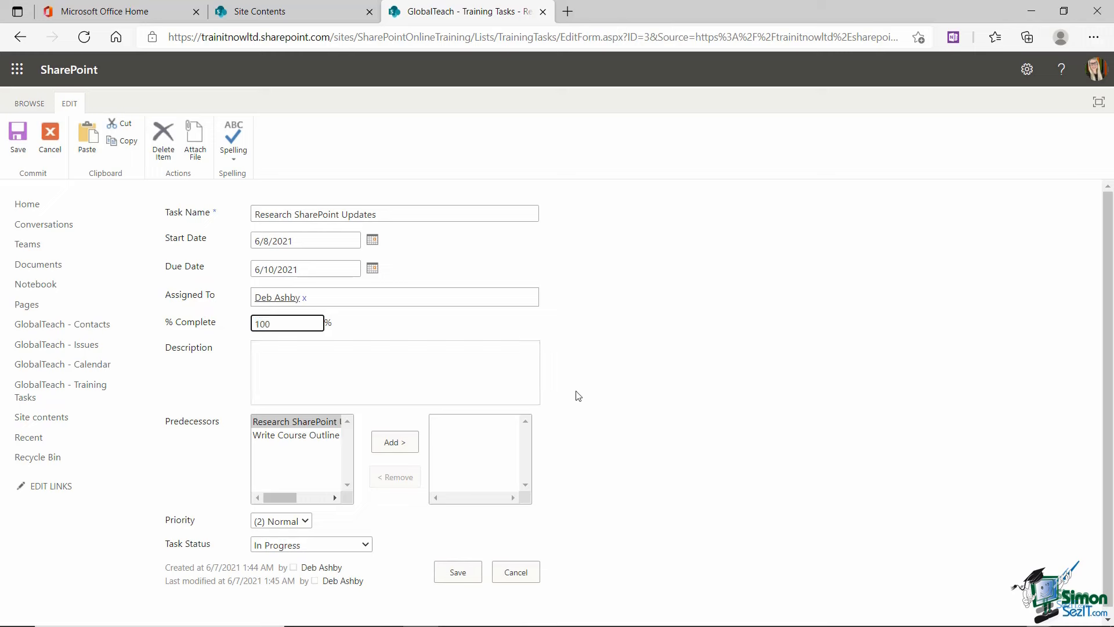
pyautogui.click(365, 545)
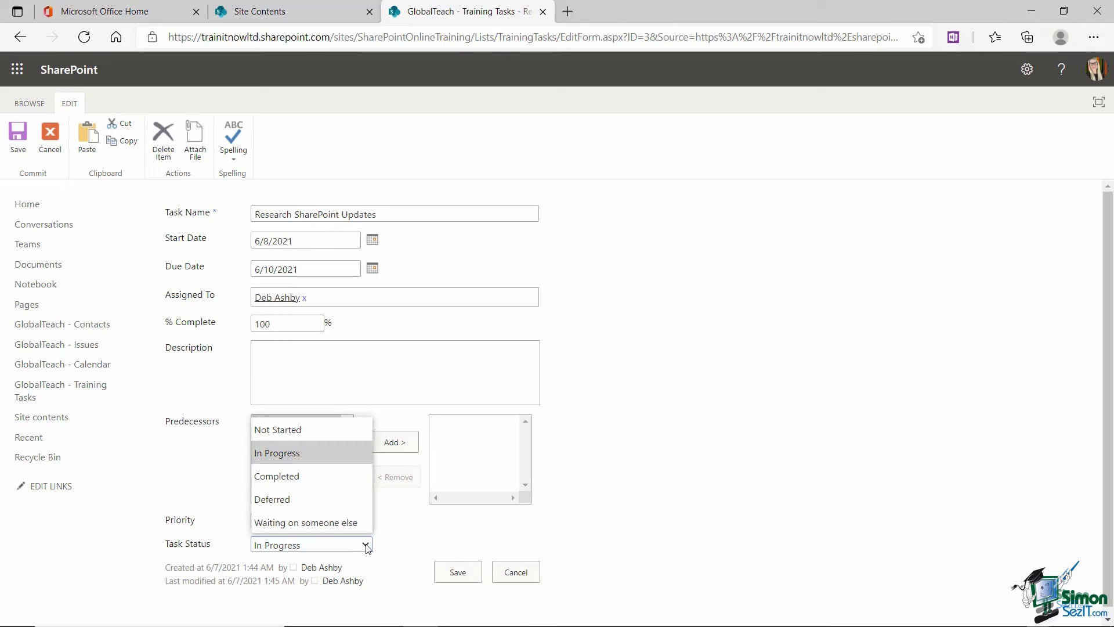
pyautogui.click(331, 477)
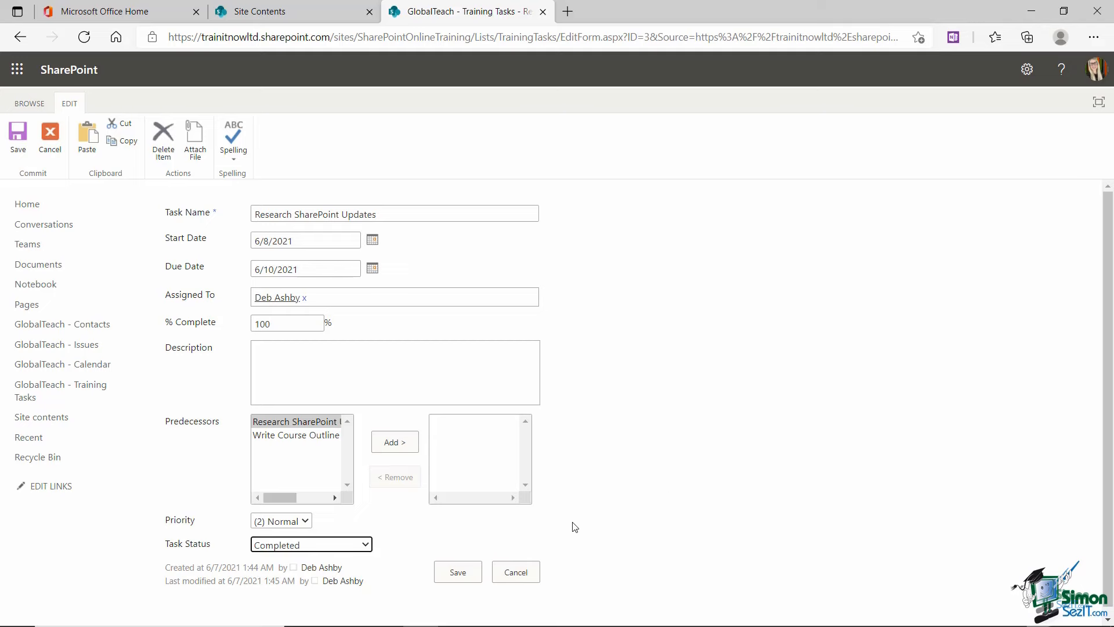
pyautogui.click(458, 572)
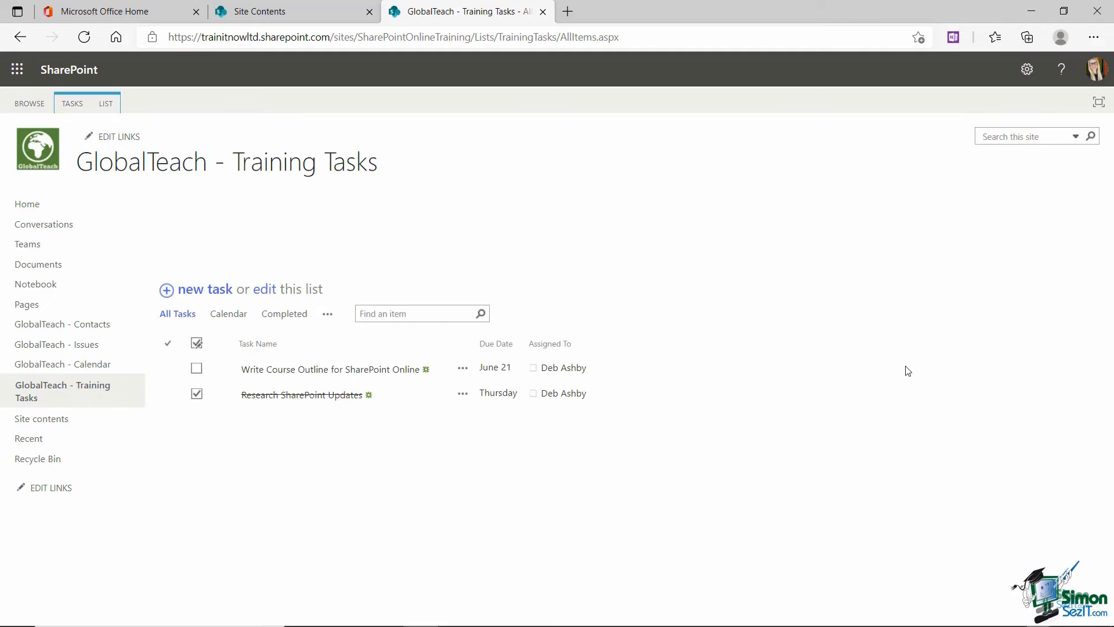